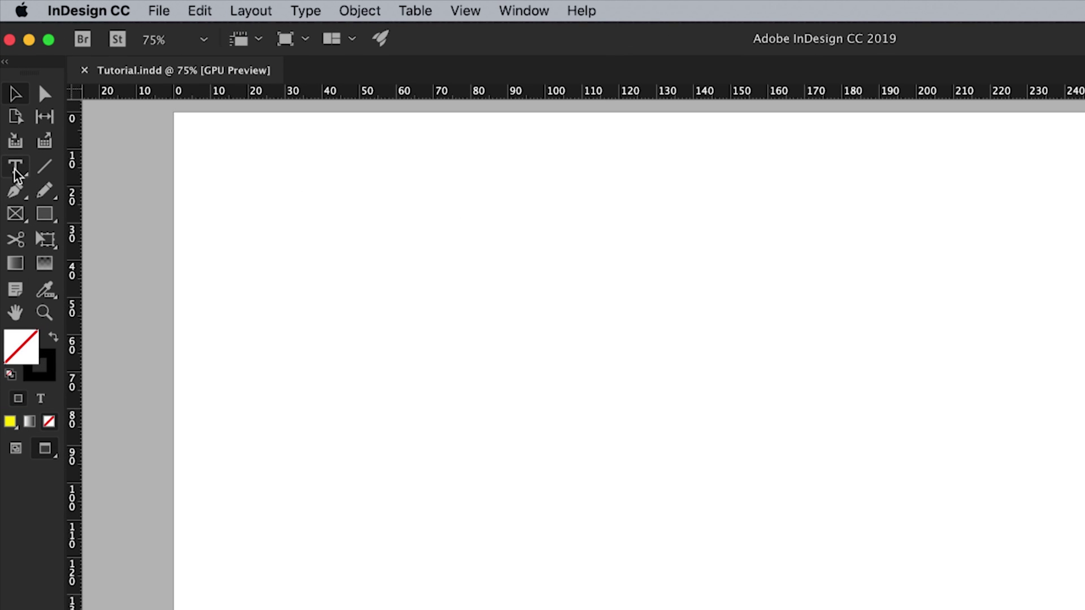
Draw a text frame in the upper-left of the page, type 'Learn' and select it
{"action": "left_click", "coordinate": [15, 170]}
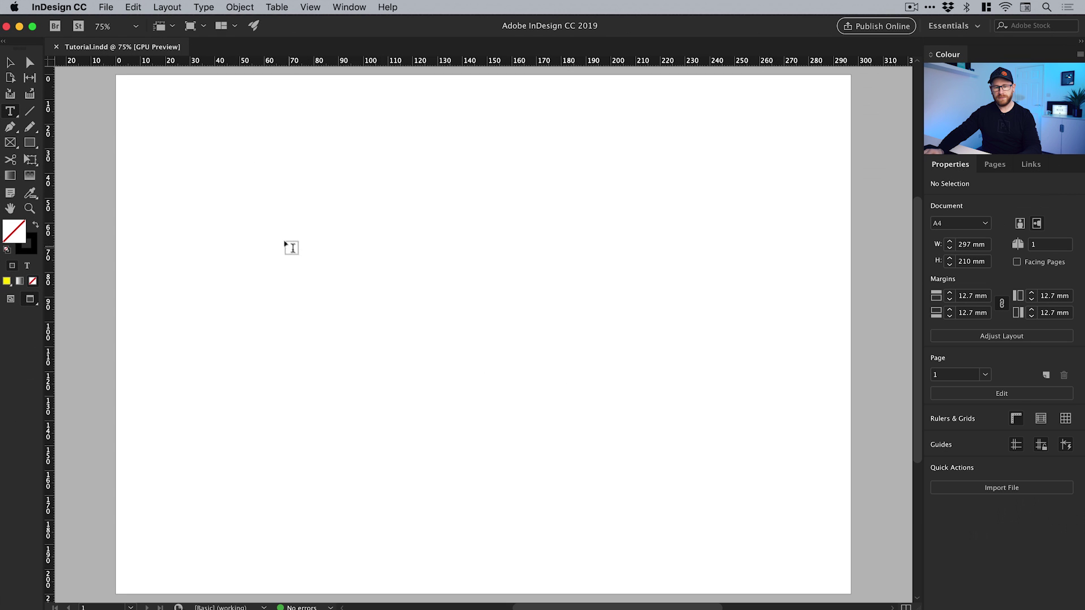
{"action": "left_click_drag", "start_coordinate": [279, 235], "coordinate": [738, 438]}
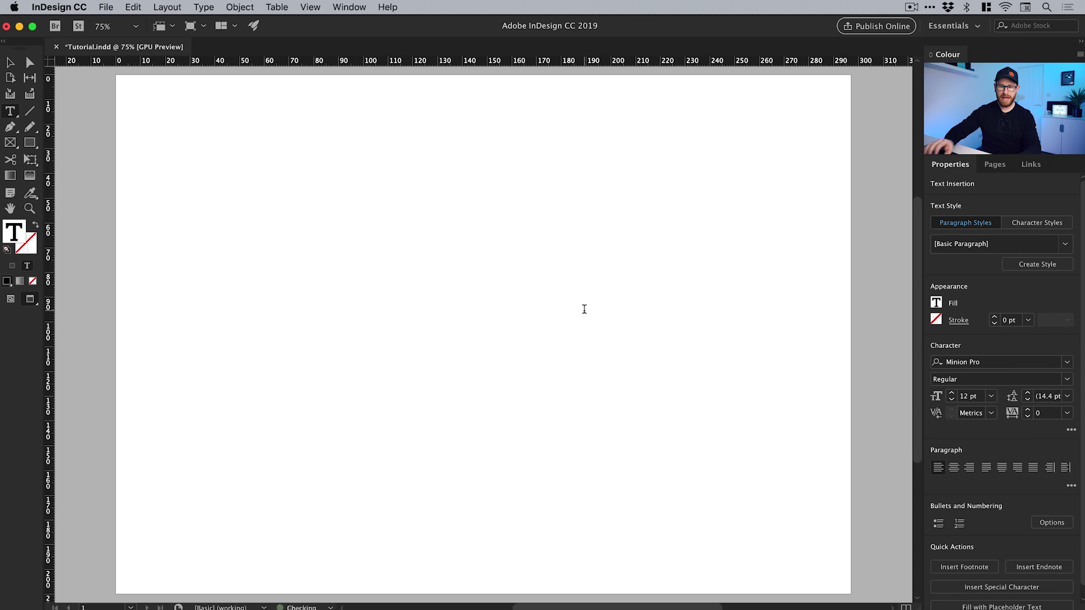
{"action": "type", "text": "Learn"}
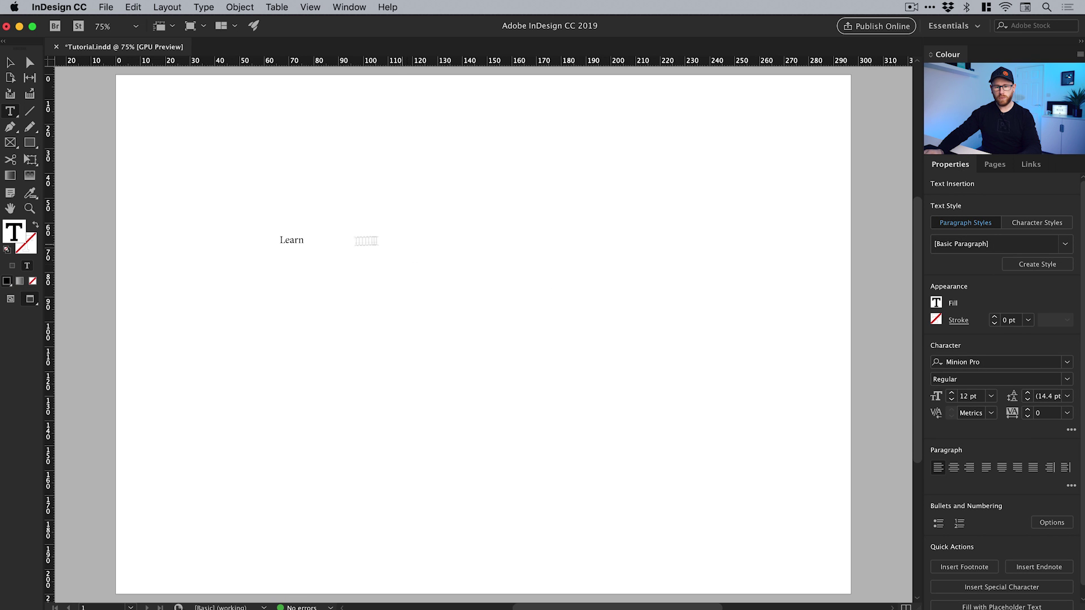
{"action": "left_click_drag", "start_coordinate": [308, 240], "coordinate": [262, 234]}
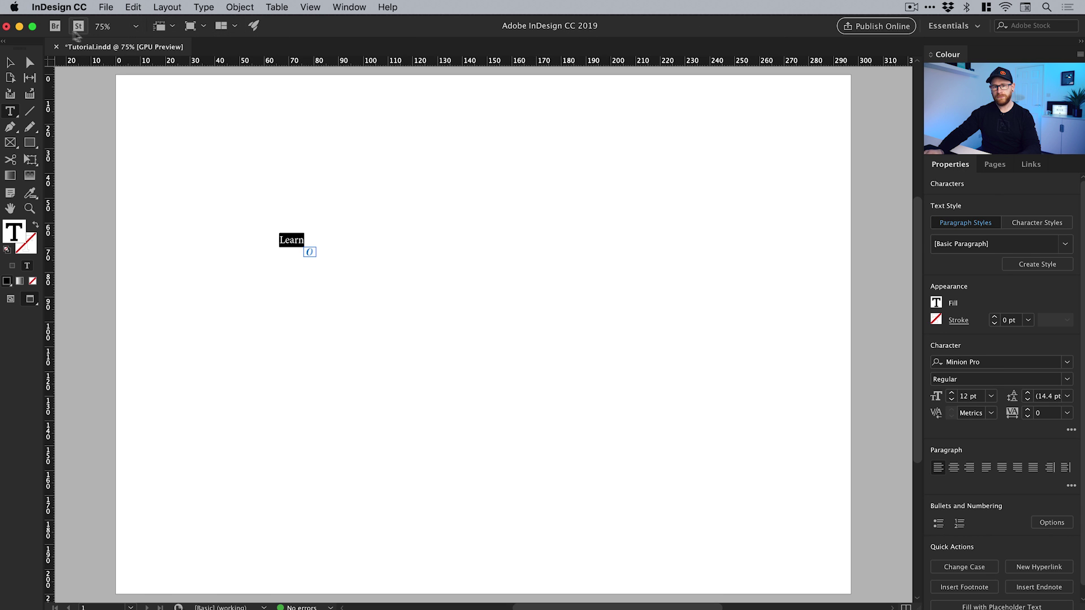
{"action": "left_click", "coordinate": [348, 8]}
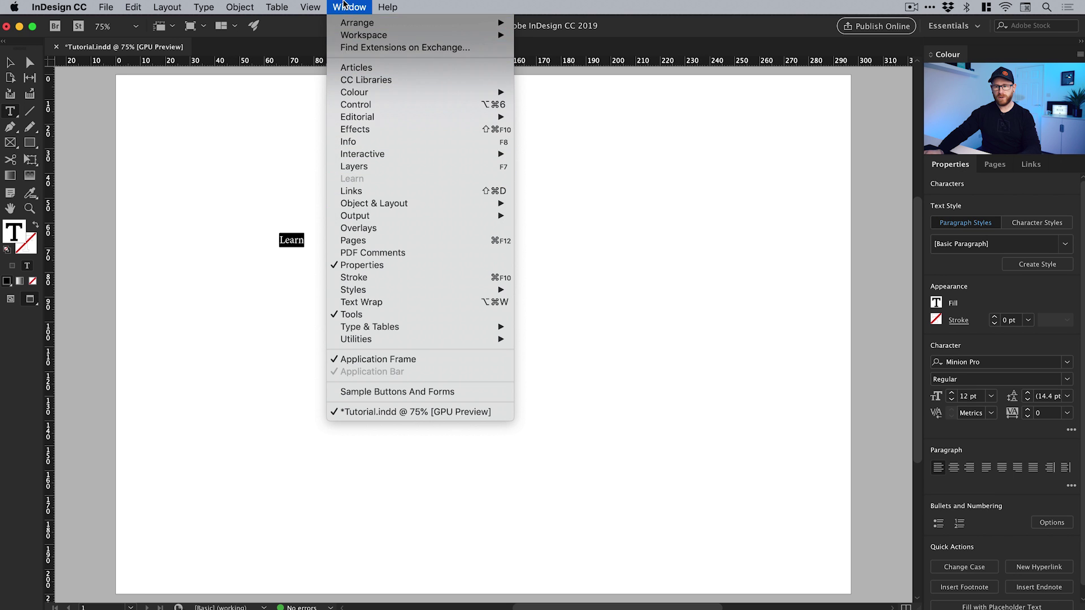
{"action": "left_click", "coordinate": [345, 6]}
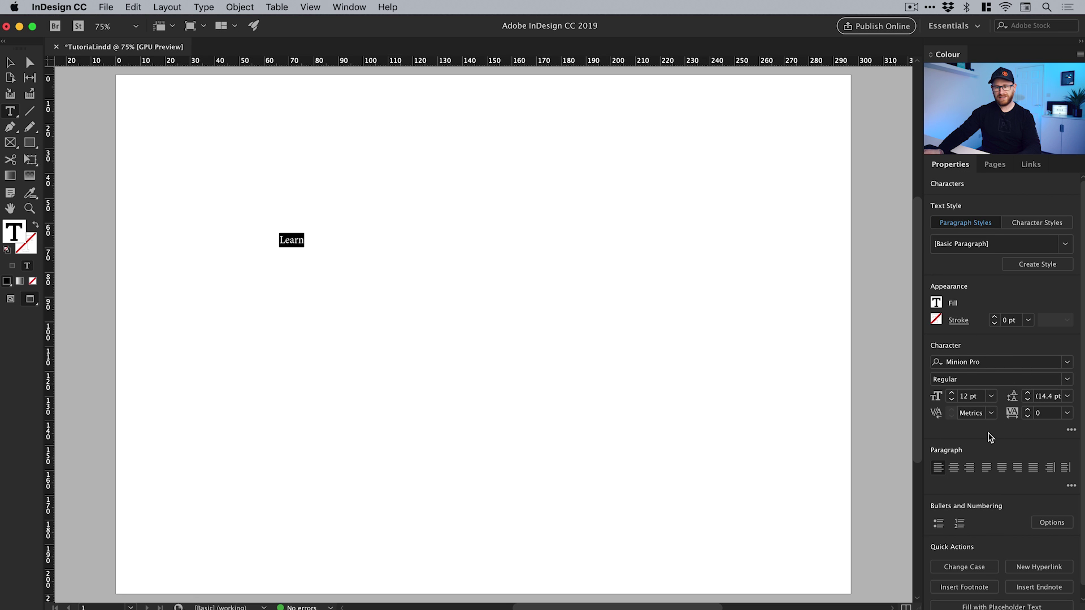
Enlarge the selected text slightly and set it in the Kanji_PA font
{"action": "left_click", "coordinate": [952, 394]}
{"action": "left_click", "coordinate": [952, 394]}
{"action": "left_click", "coordinate": [953, 394]}
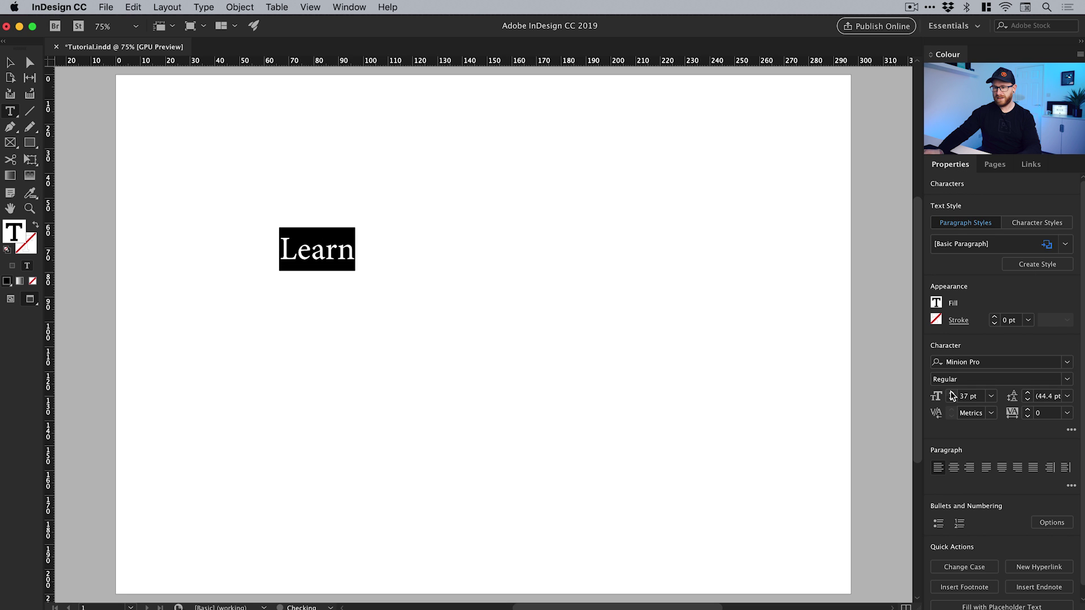
{"action": "left_click", "coordinate": [952, 394]}
{"action": "left_click", "coordinate": [953, 394]}
{"action": "left_click", "coordinate": [952, 394]}
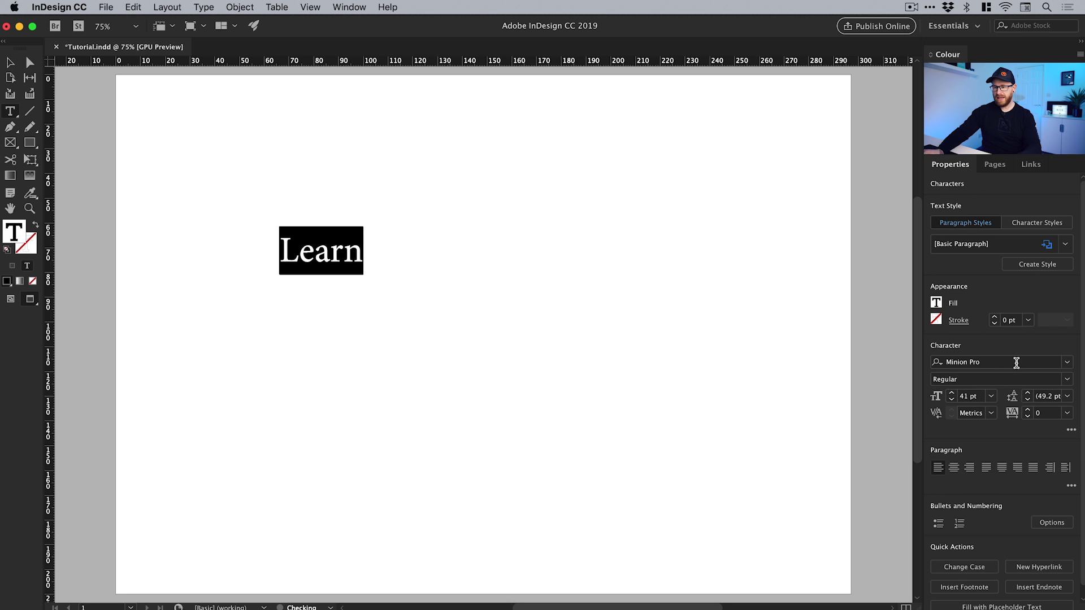
{"action": "left_click", "coordinate": [1066, 364]}
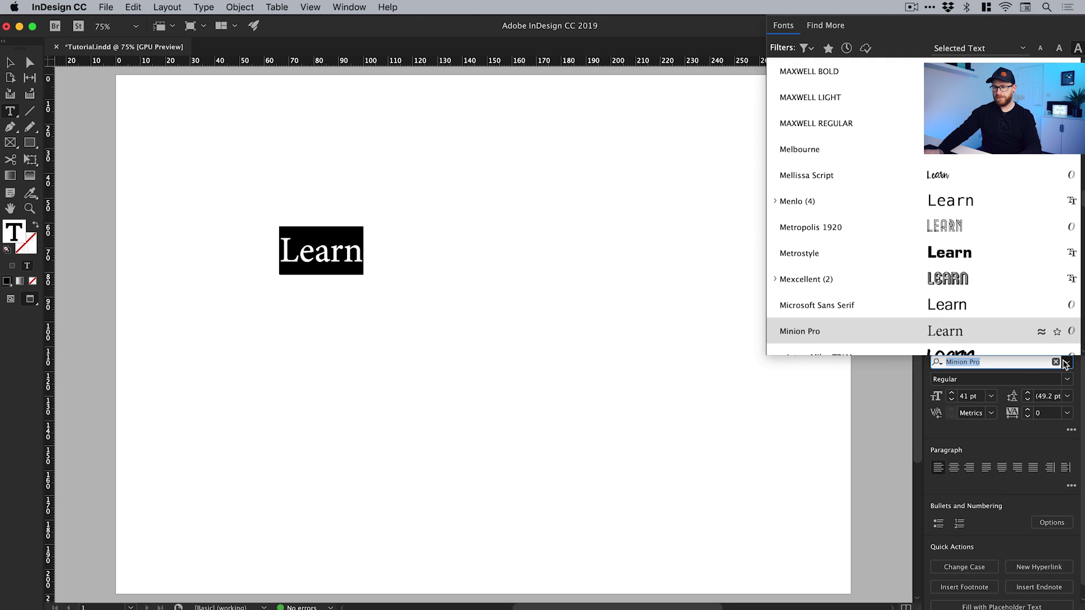
{"action": "left_click", "coordinate": [1066, 363]}
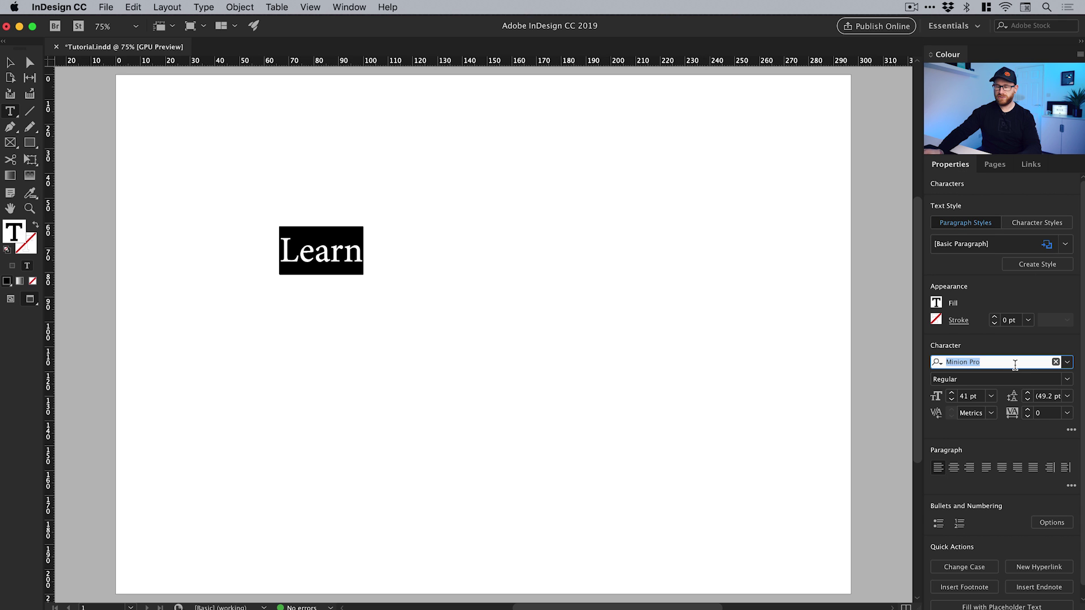
{"action": "type", "text": "kanj"}
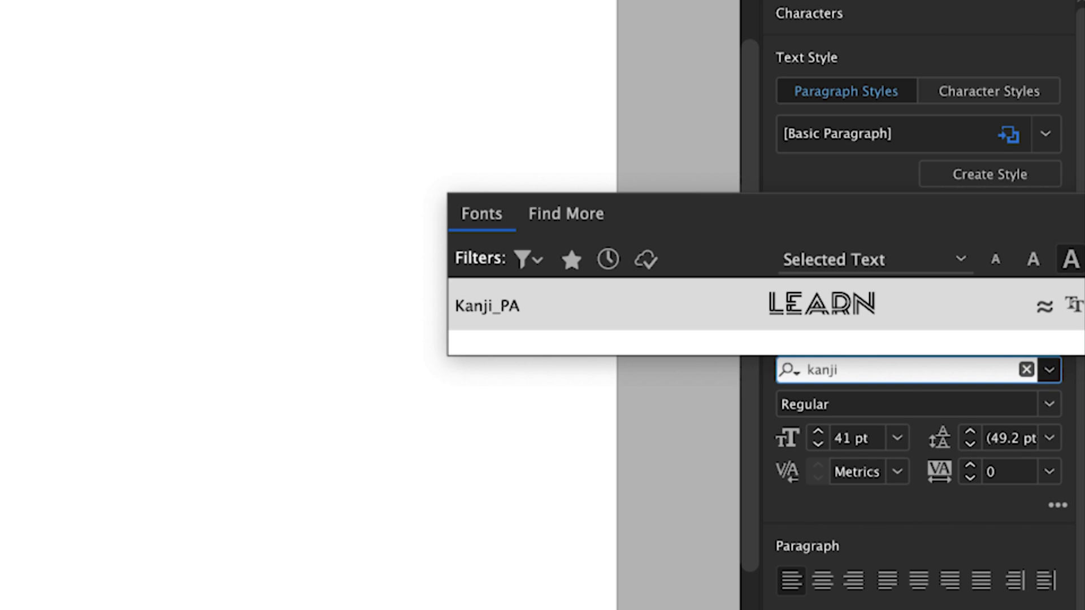
{"action": "type", "text": "i"}
{"action": "left_click", "coordinate": [815, 298]}
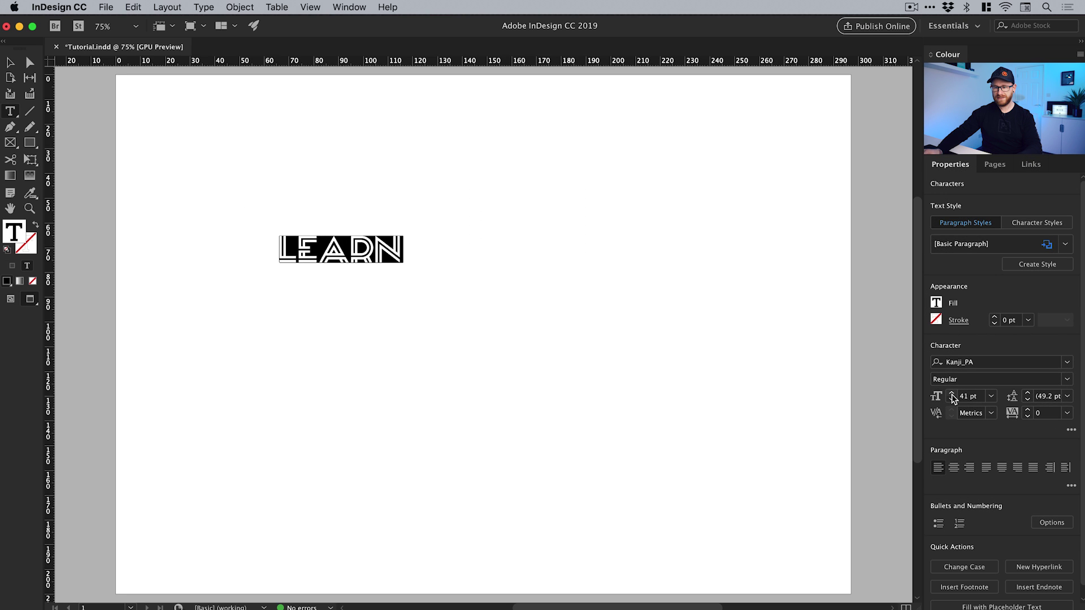
Raise the LEARN font size step by step to 70 pt
{"action": "left_click", "coordinate": [953, 397]}
{"action": "left_click", "coordinate": [952, 397]}
{"action": "left_click", "coordinate": [953, 397]}
{"action": "left_click", "coordinate": [953, 397]}
{"action": "left_click", "coordinate": [953, 398]}
{"action": "left_click", "coordinate": [953, 397]}
{"action": "left_click", "coordinate": [953, 397]}
{"action": "left_click", "coordinate": [952, 397]}
{"action": "left_click", "coordinate": [953, 397]}
{"action": "left_click", "coordinate": [953, 397]}
{"action": "left_click", "coordinate": [953, 397]}
{"action": "left_click", "coordinate": [953, 397]}
{"action": "left_click", "coordinate": [953, 397]}
{"action": "left_click", "coordinate": [953, 398]}
{"action": "left_click", "coordinate": [953, 397]}
{"action": "left_click", "coordinate": [953, 398]}
{"action": "left_click", "coordinate": [953, 397]}
{"action": "left_click", "coordinate": [953, 398]}
{"action": "left_click", "coordinate": [952, 397]}
{"action": "left_click", "coordinate": [953, 398]}
{"action": "left_click", "coordinate": [952, 397]}
{"action": "left_click", "coordinate": [953, 398]}
{"action": "left_click", "coordinate": [952, 397]}
{"action": "left_click", "coordinate": [952, 398]}
{"action": "left_click", "coordinate": [953, 397]}
{"action": "left_click", "coordinate": [953, 398]}
{"action": "left_click", "coordinate": [953, 398]}
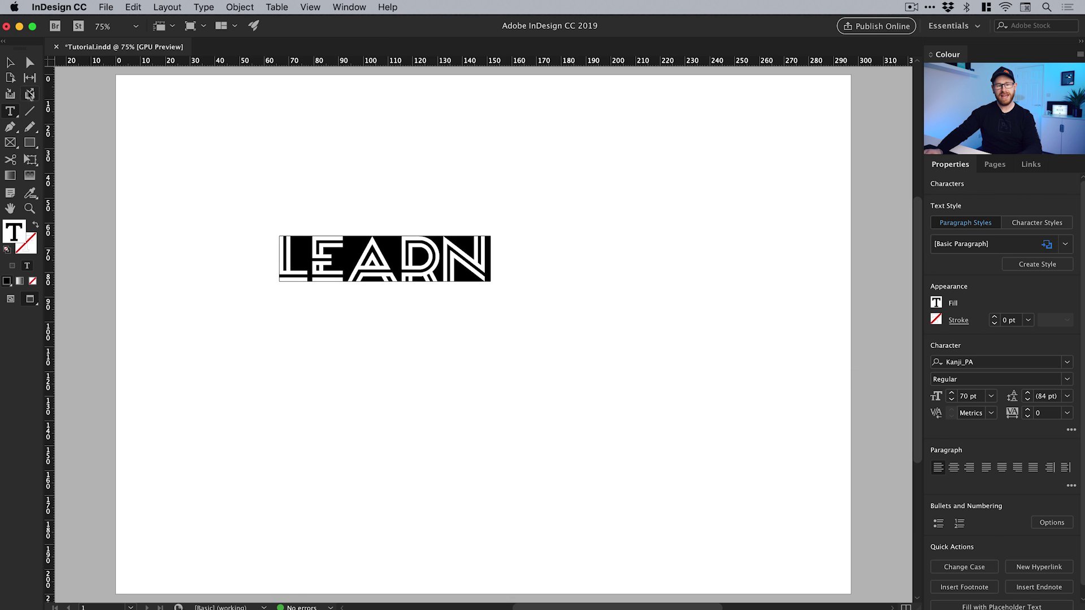
Apply Fitting > Fit Frame to Content to the LEARN text frame
{"action": "left_click", "coordinate": [7, 64]}
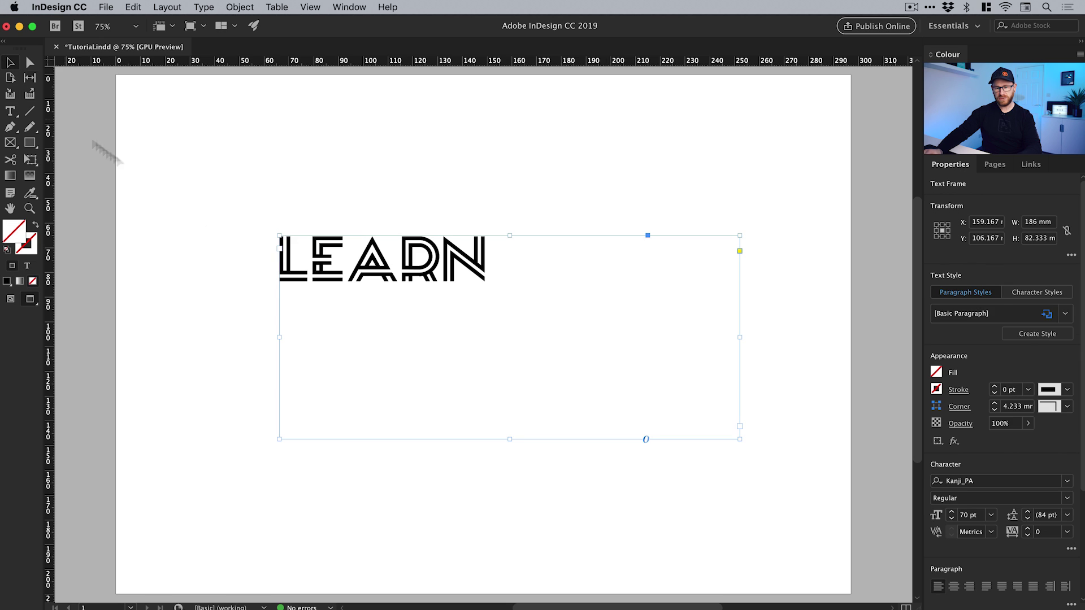
{"action": "right_click", "coordinate": [395, 255]}
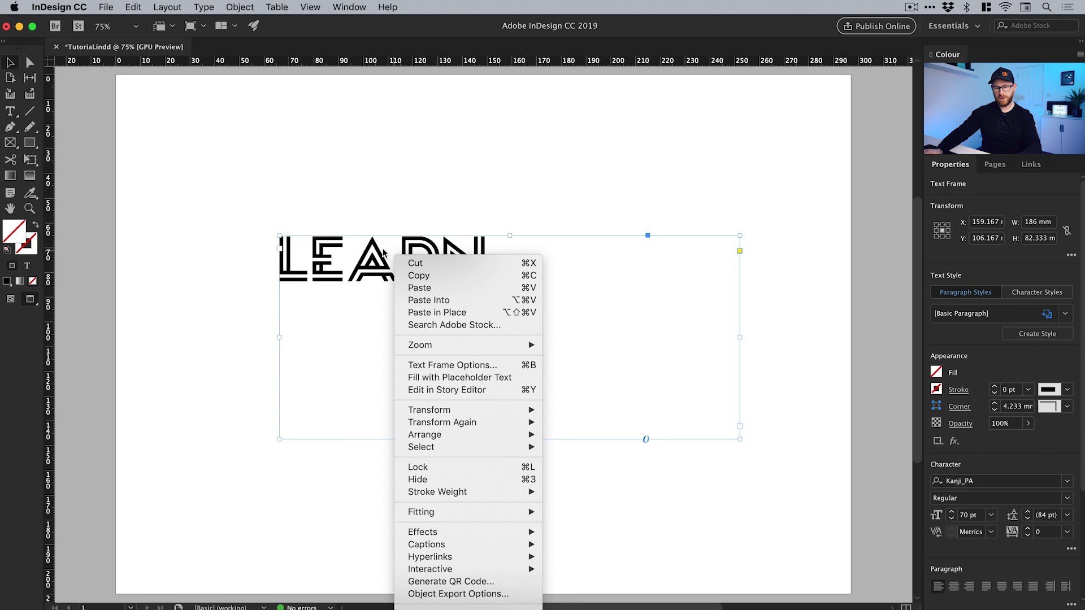
{"action": "mouse_move", "coordinate": [520, 513]}
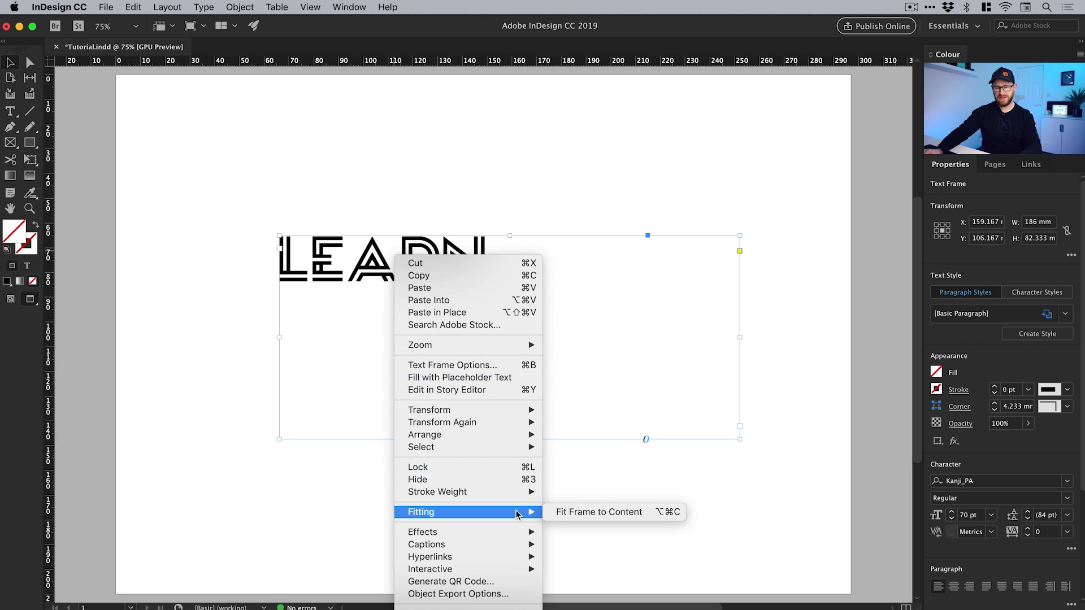
{"action": "left_click", "coordinate": [597, 514]}
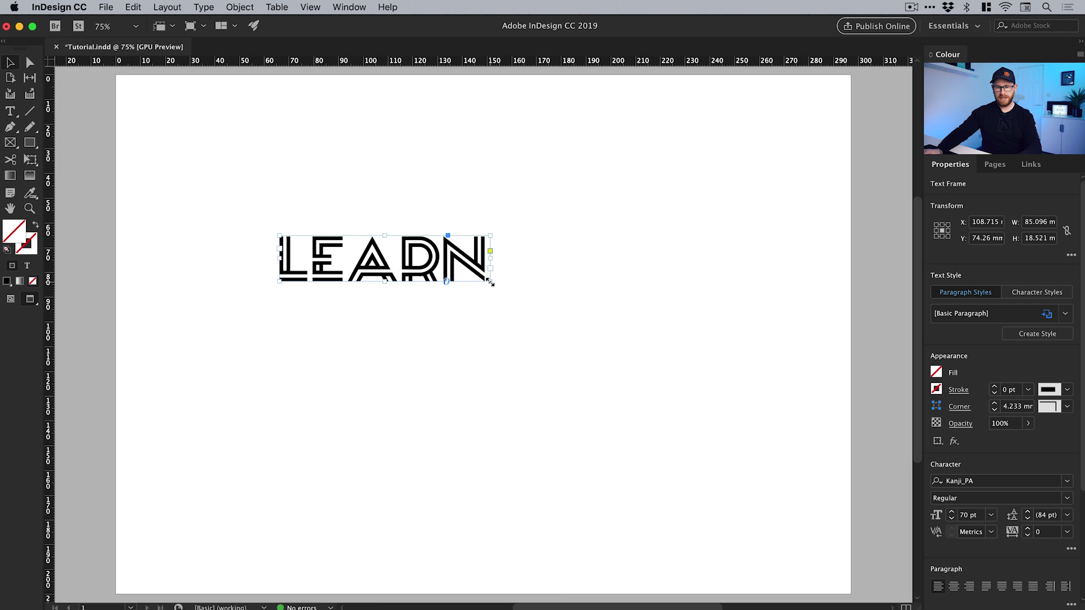
Try enlarging and scaling the frame, then undo both changes
{"action": "left_click_drag", "start_coordinate": [490, 280], "coordinate": [687, 391]}
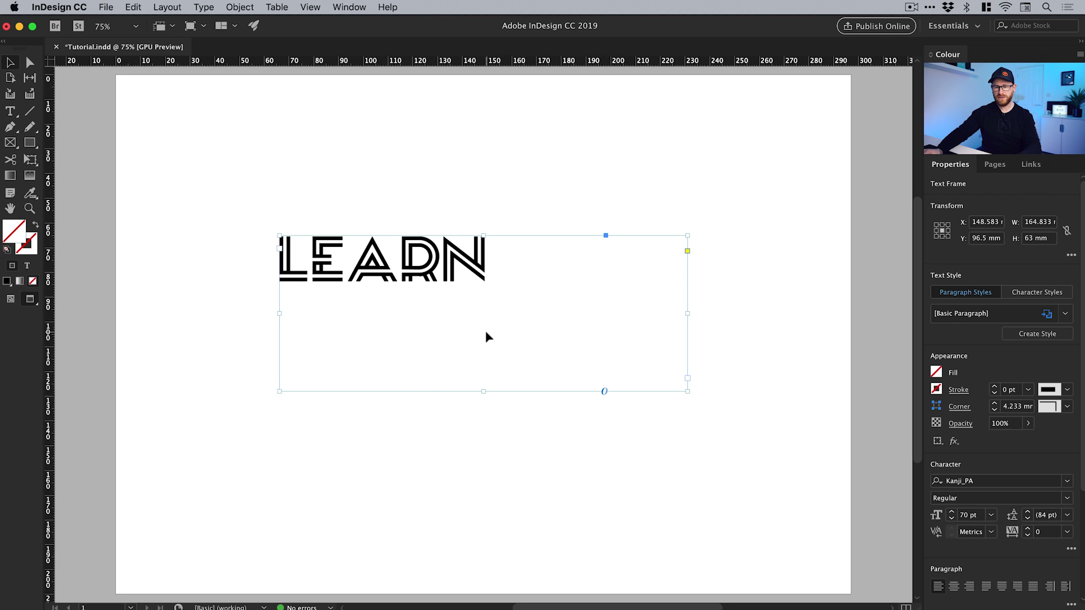
{"action": "key", "text": "super+alt+c"}
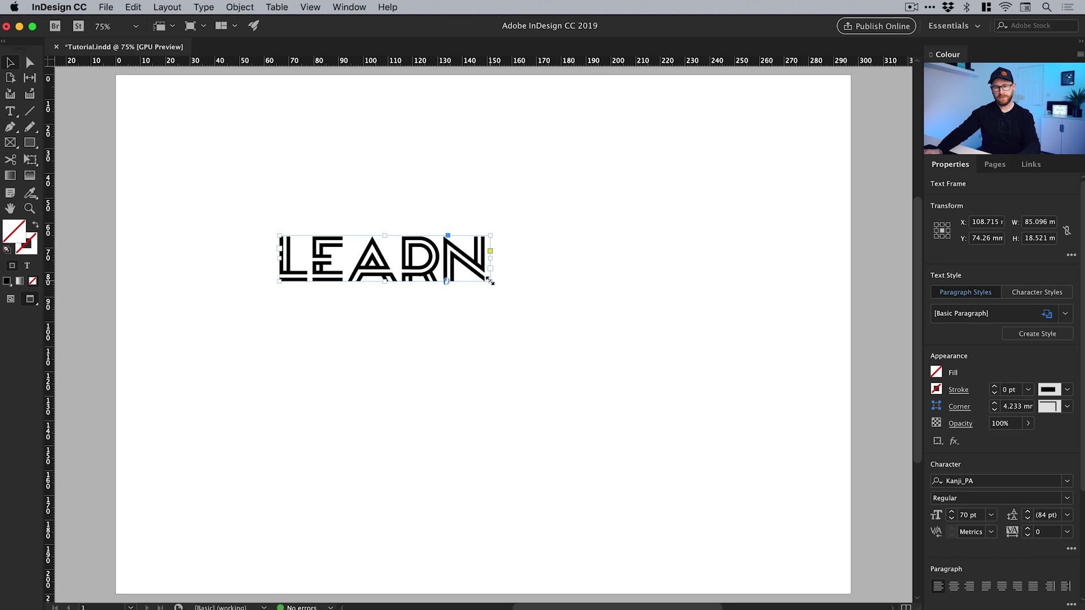
{"action": "left_click_drag", "start_coordinate": [491, 281], "coordinate": [605, 436]}
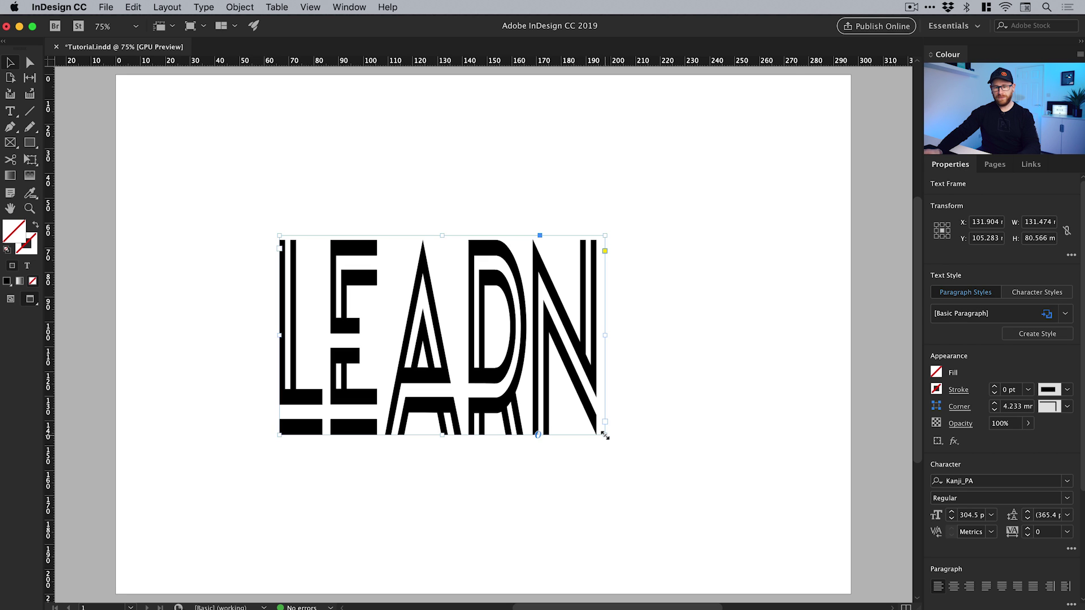
{"action": "key", "text": "super+z"}
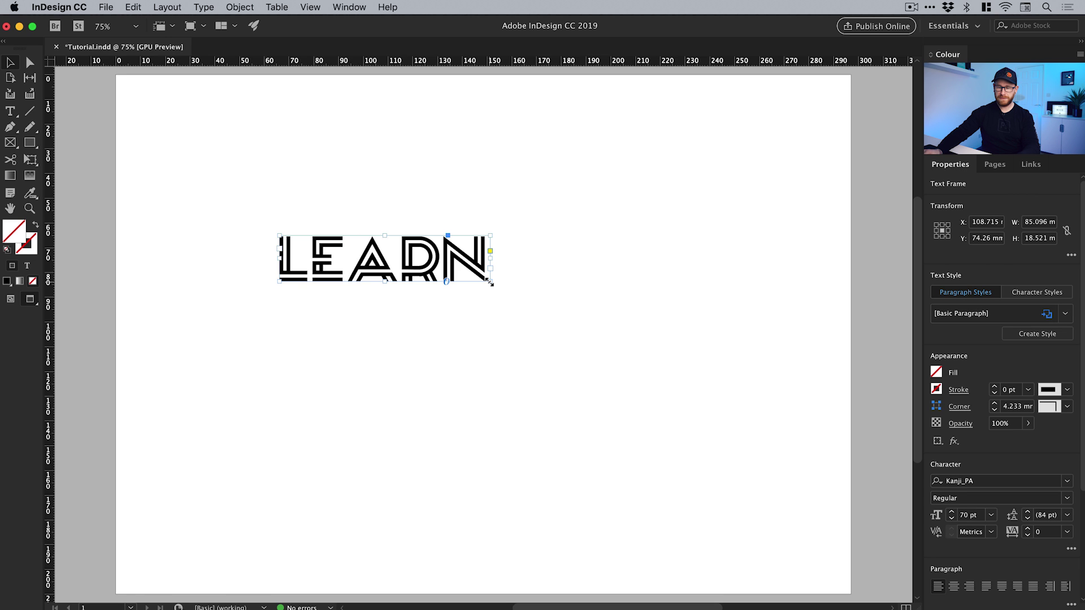
Scale LEARN to about 151.4 pt in a 184.025 × 40.052 mm frame, centred on the page
{"action": "left_click_drag", "start_coordinate": [491, 282], "coordinate": [552, 332]}
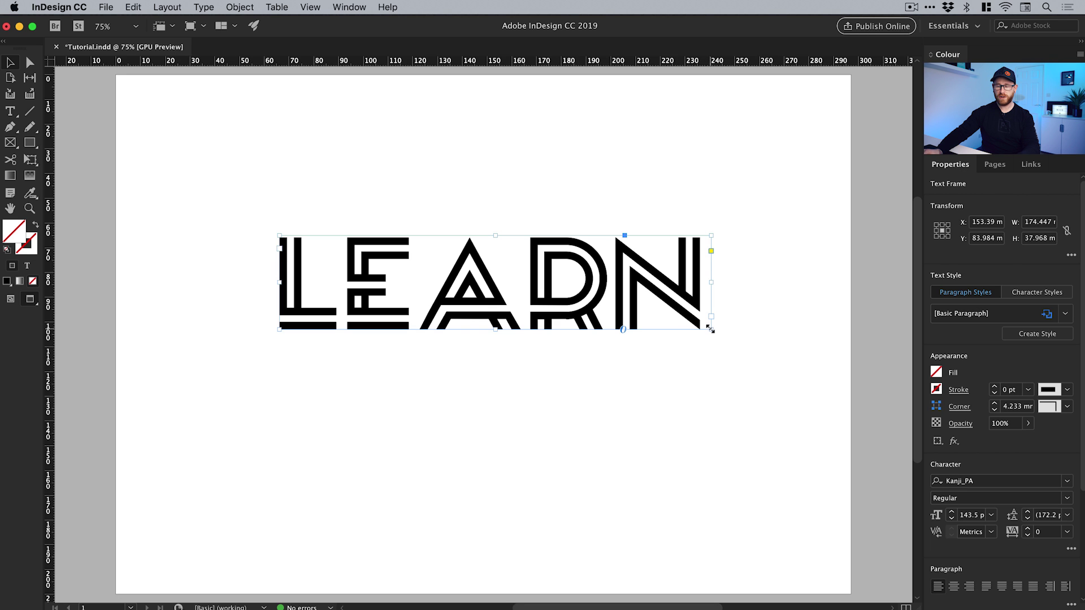
{"action": "left_click_drag", "start_coordinate": [710, 329], "coordinate": [693, 345]}
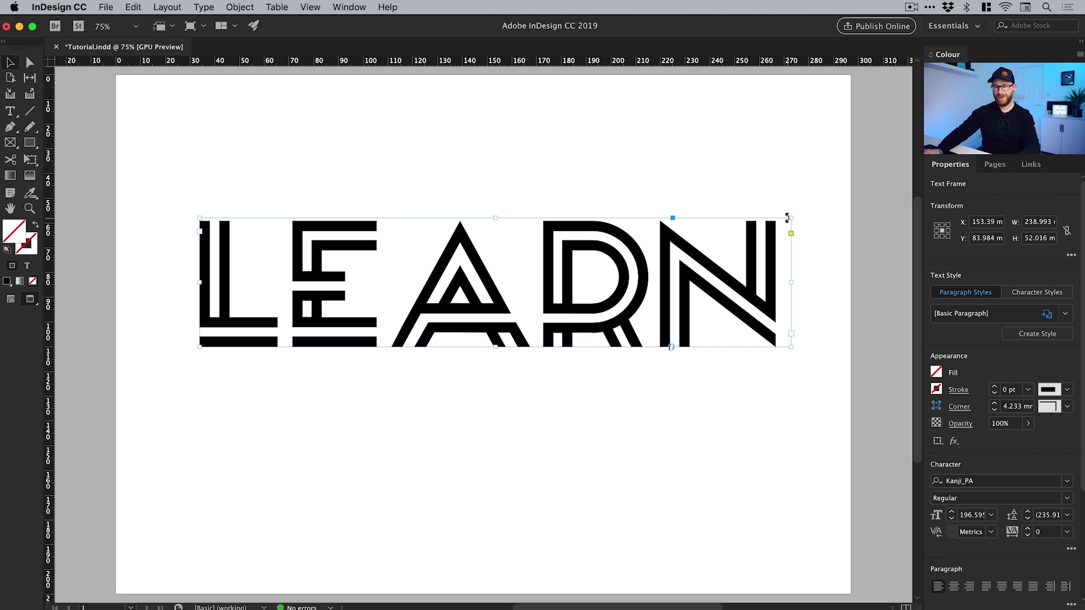
{"action": "left_click_drag", "start_coordinate": [791, 217], "coordinate": [719, 243]}
{"action": "left_click_drag", "start_coordinate": [549, 302], "coordinate": [543, 349]}
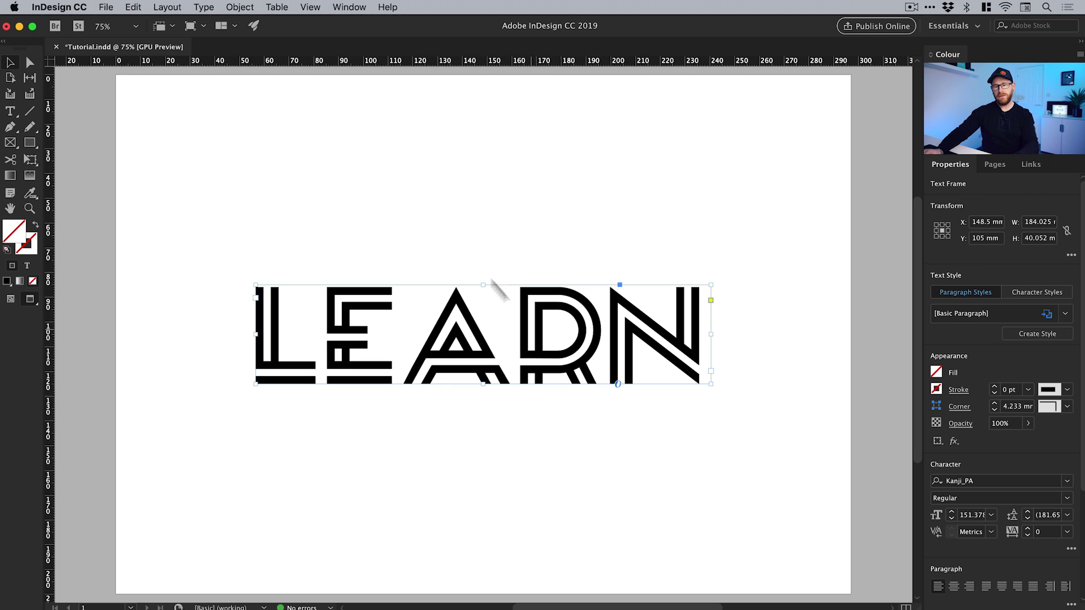
{"action": "left_click", "coordinate": [444, 220]}
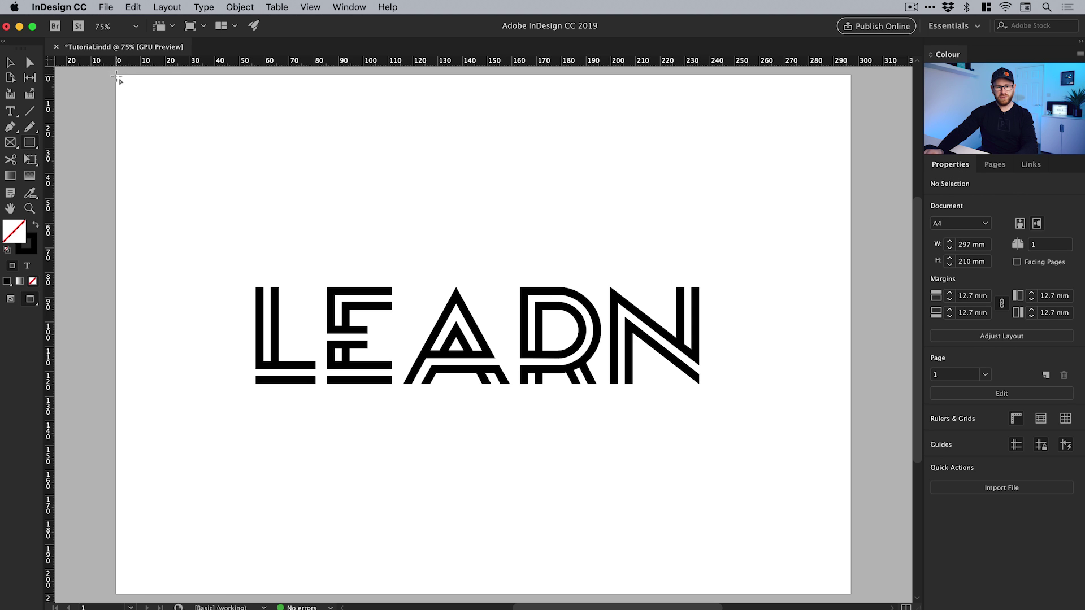
Draw a black-filled rectangle covering the page's left half
{"action": "left_click_drag", "start_coordinate": [116, 76], "coordinate": [483, 195]}
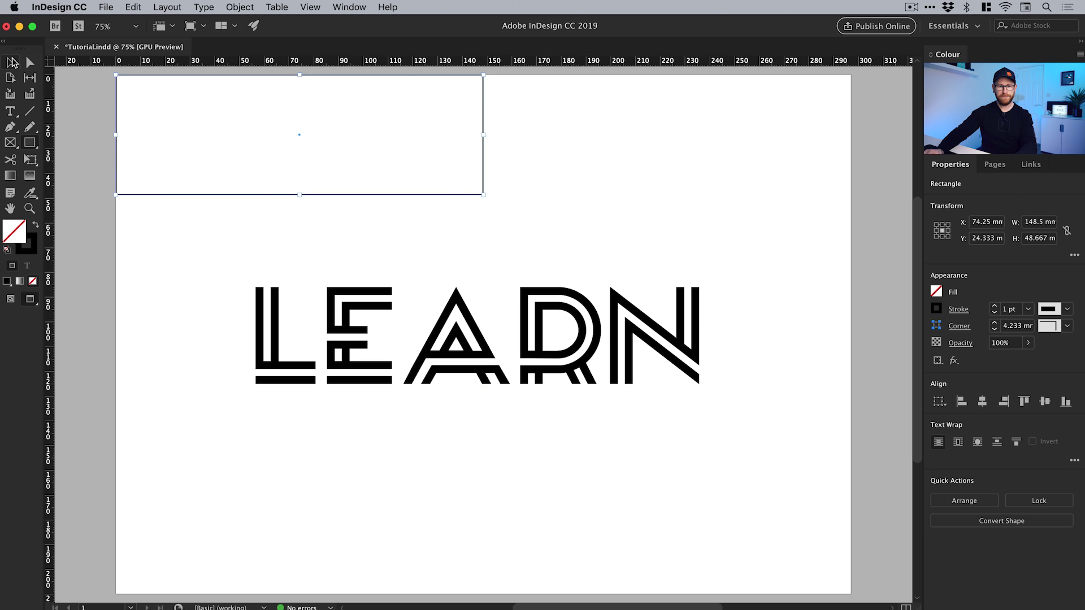
{"action": "left_click_drag", "start_coordinate": [301, 193], "coordinate": [329, 594]}
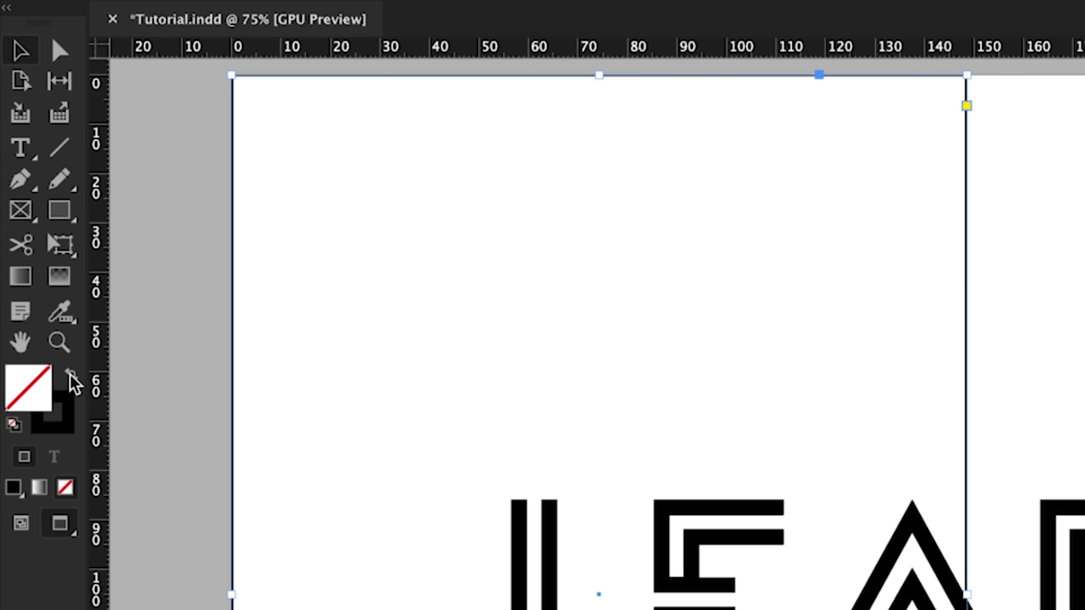
{"action": "left_click", "coordinate": [71, 375]}
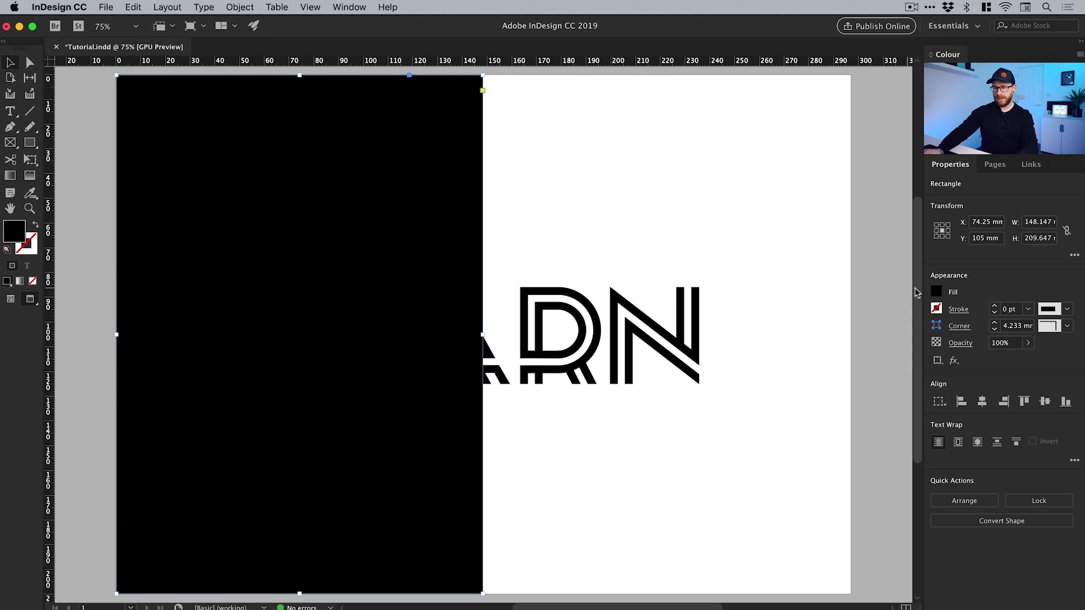
Fill the rectangle with cyan, lightened to C=80 M=0 Y=0 K=0
{"action": "left_click", "coordinate": [936, 292]}
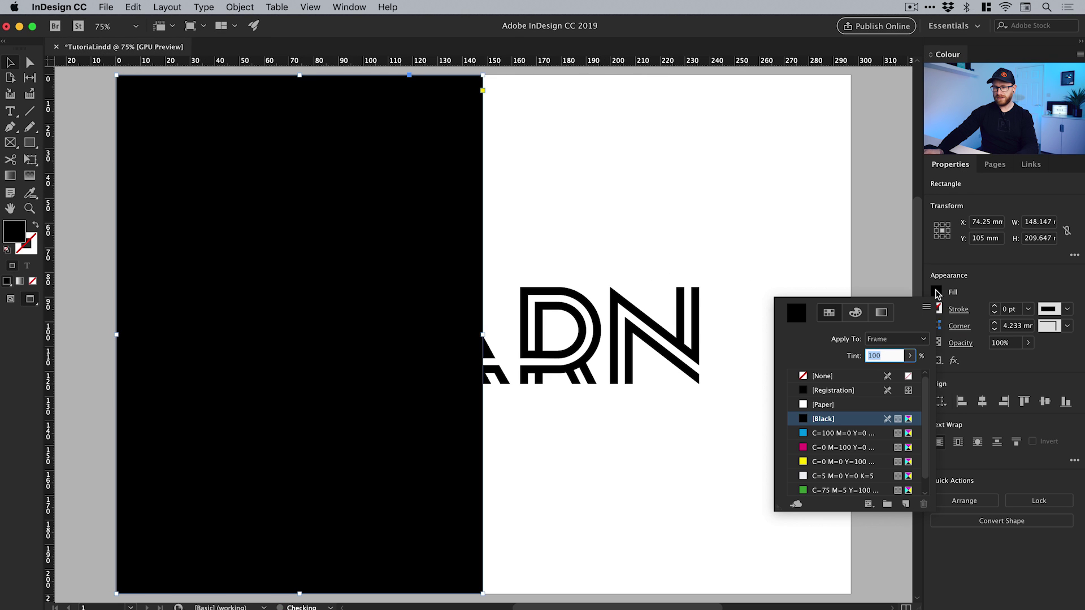
{"action": "left_click", "coordinate": [828, 434]}
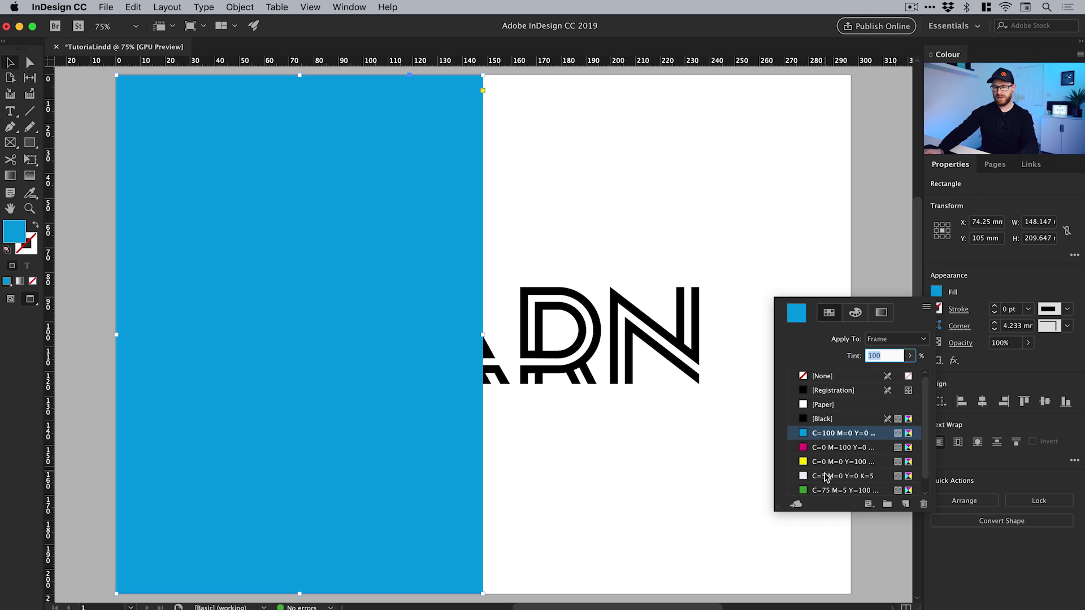
{"action": "double_click", "coordinate": [807, 433]}
{"action": "mouse_move", "coordinate": [517, 331]}
{"action": "left_mouse_down"}
{"action": "mouse_move", "coordinate": [478, 332]}
{"action": "mouse_move", "coordinate": [526, 332]}
{"action": "left_mouse_up"}
{"action": "left_click", "coordinate": [667, 242]}
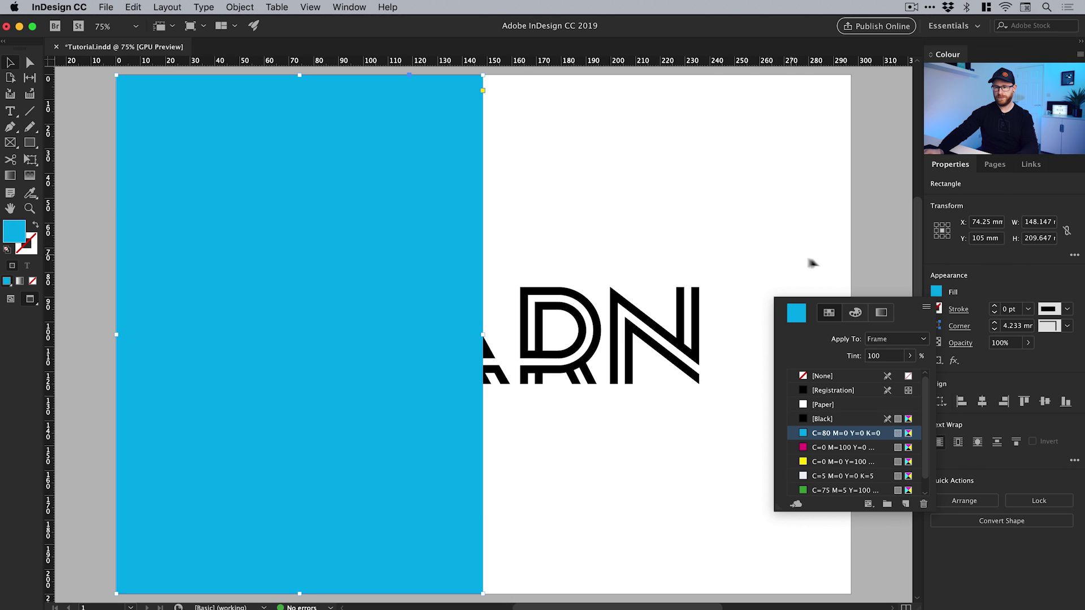
{"action": "left_click", "coordinate": [938, 293]}
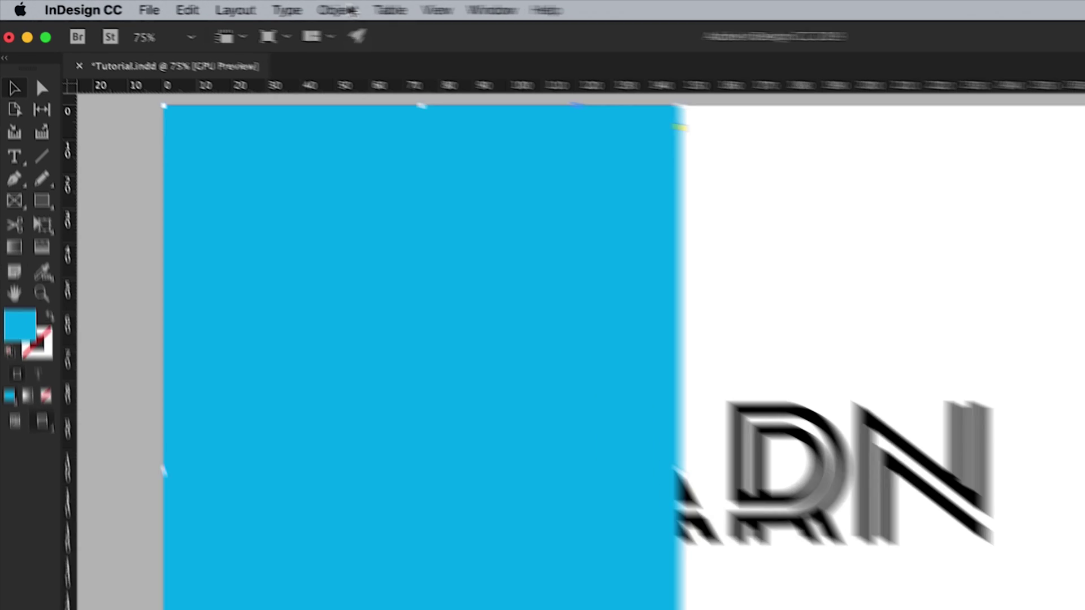
Send the blue rectangle to the back, behind LEARN
{"action": "left_click", "coordinate": [240, 7]}
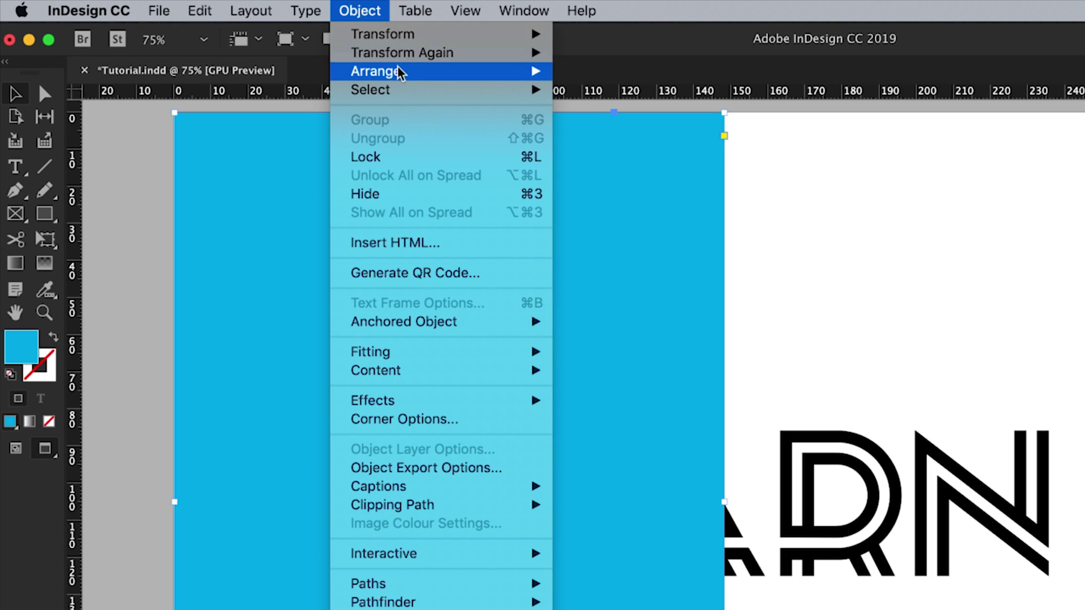
{"action": "mouse_move", "coordinate": [266, 49]}
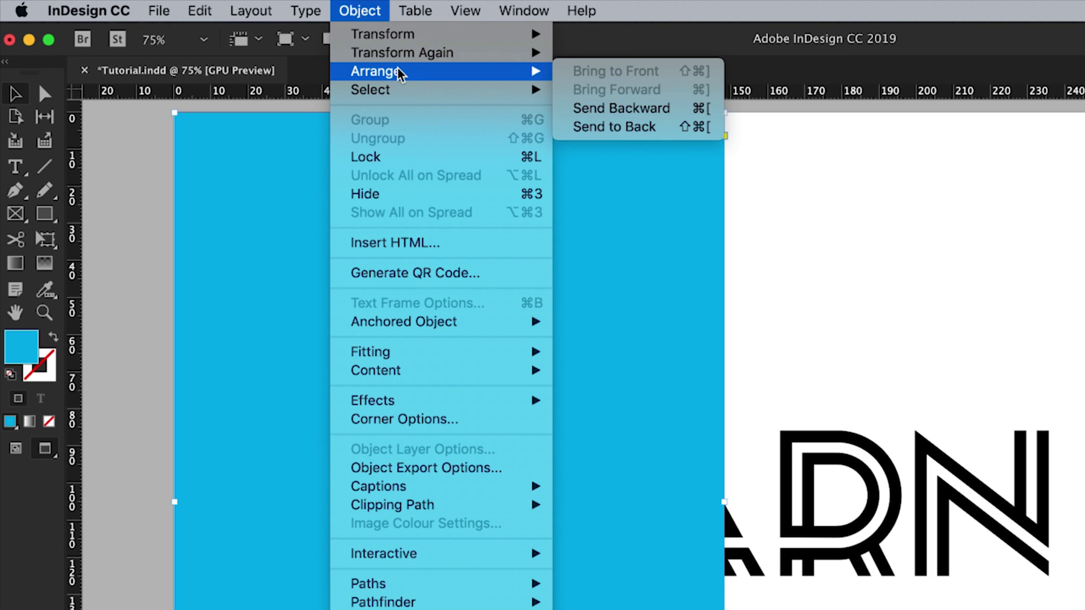
{"action": "left_click", "coordinate": [633, 130]}
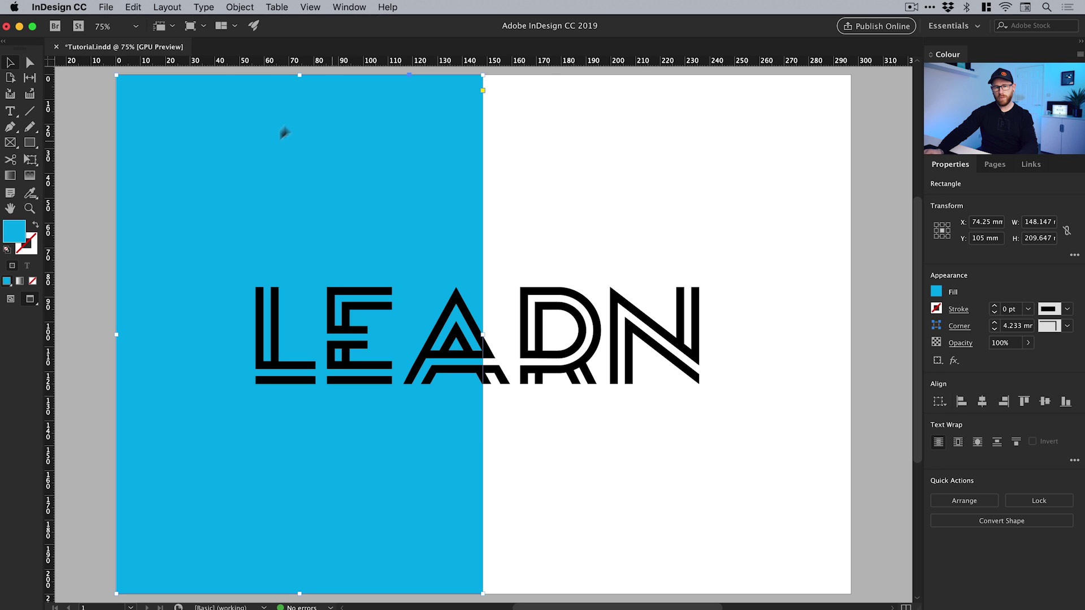
Copy and paste the rectangle in place, then move the copy over the right half
{"action": "left_click", "coordinate": [134, 7]}
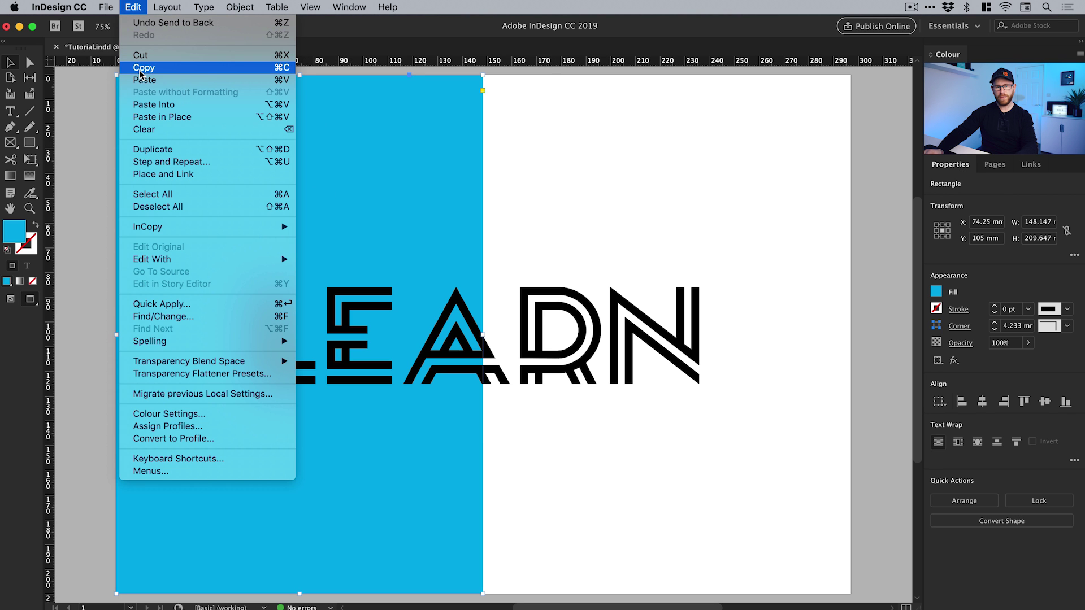
{"action": "left_click", "coordinate": [140, 69]}
{"action": "left_click", "coordinate": [134, 6]}
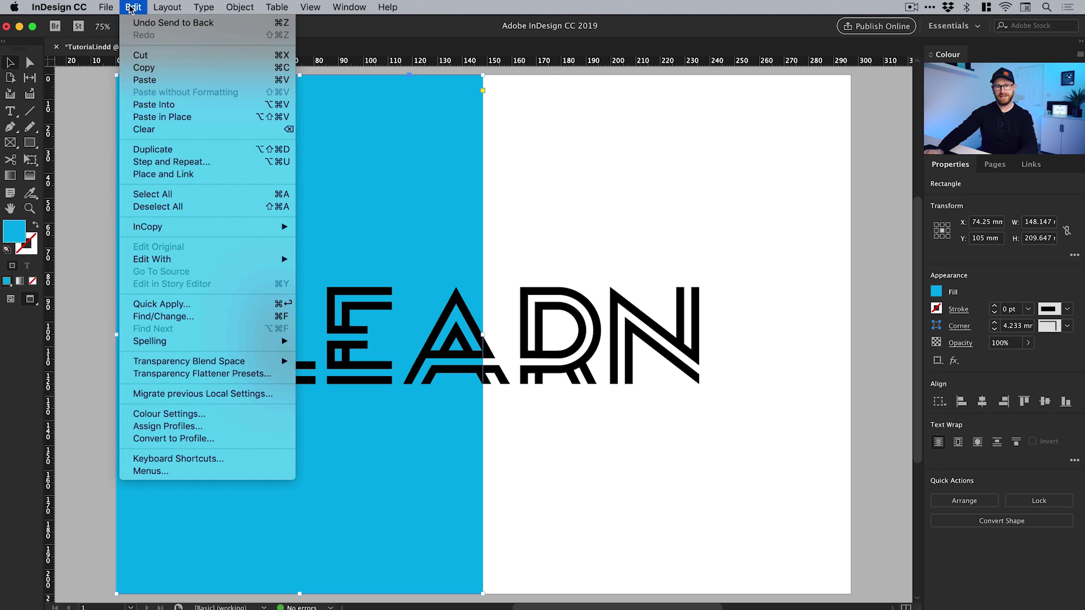
{"action": "left_click", "coordinate": [166, 117]}
{"action": "left_click_drag", "start_coordinate": [372, 122], "coordinate": [741, 122]}
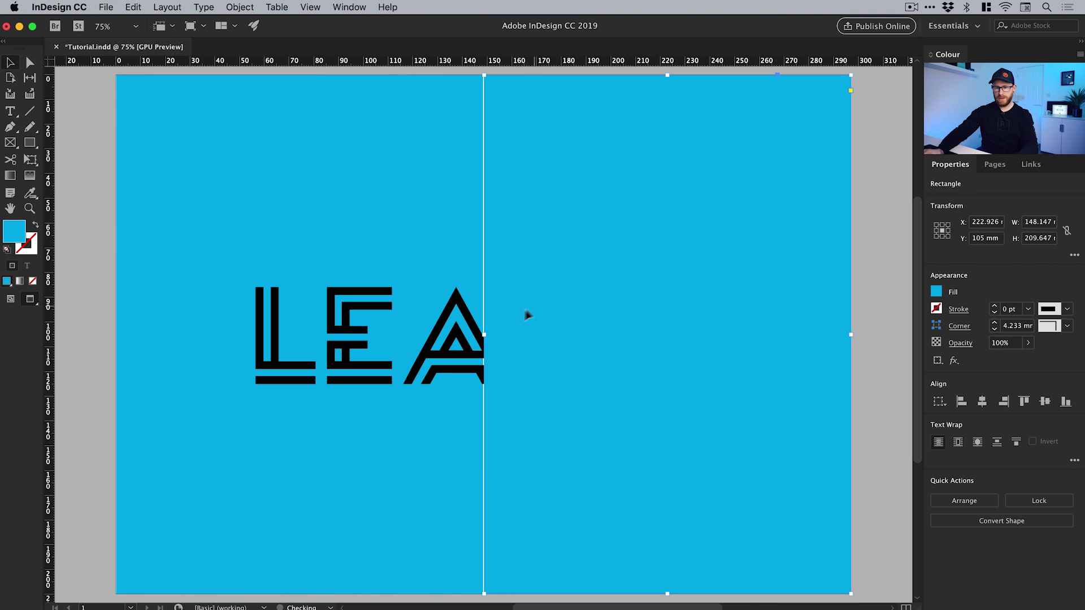
Zoom in on the divide and fill the right rectangle with the C=5 M=0 Y=0 K=5 swatch
{"action": "key", "text": "z"}
{"action": "left_click_drag", "start_coordinate": [478, 322], "coordinate": [495, 374]}
{"action": "key", "text": "z"}
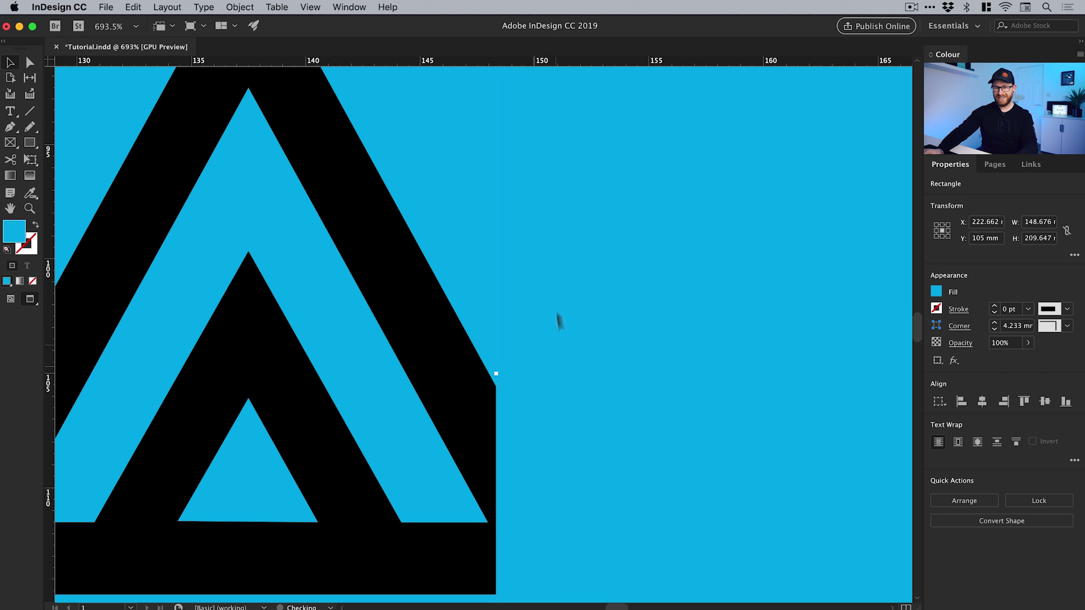
{"action": "left_click", "coordinate": [933, 294]}
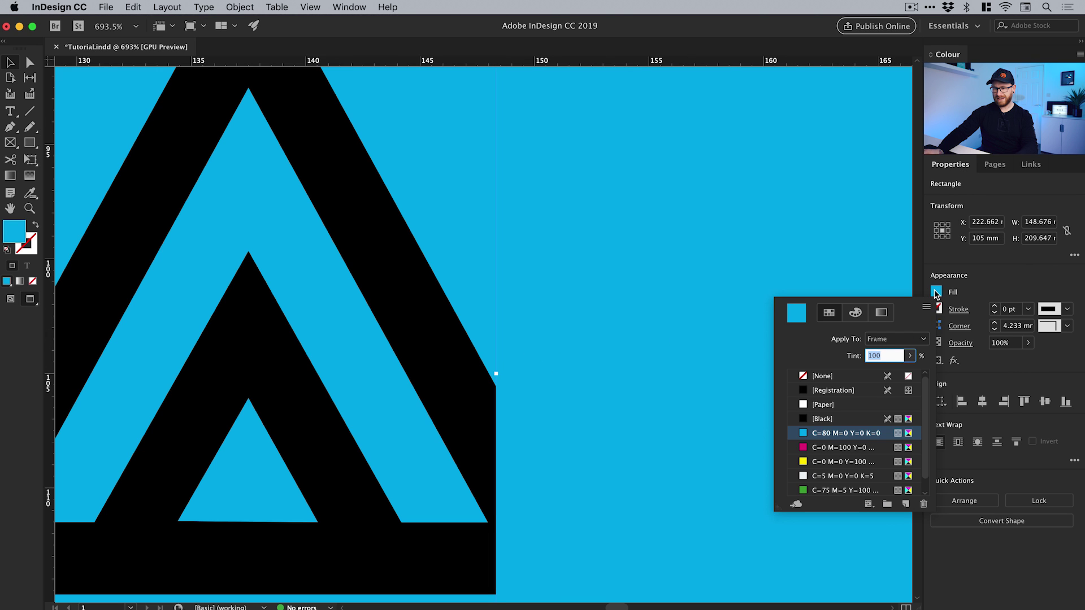
{"action": "left_click", "coordinate": [842, 447]}
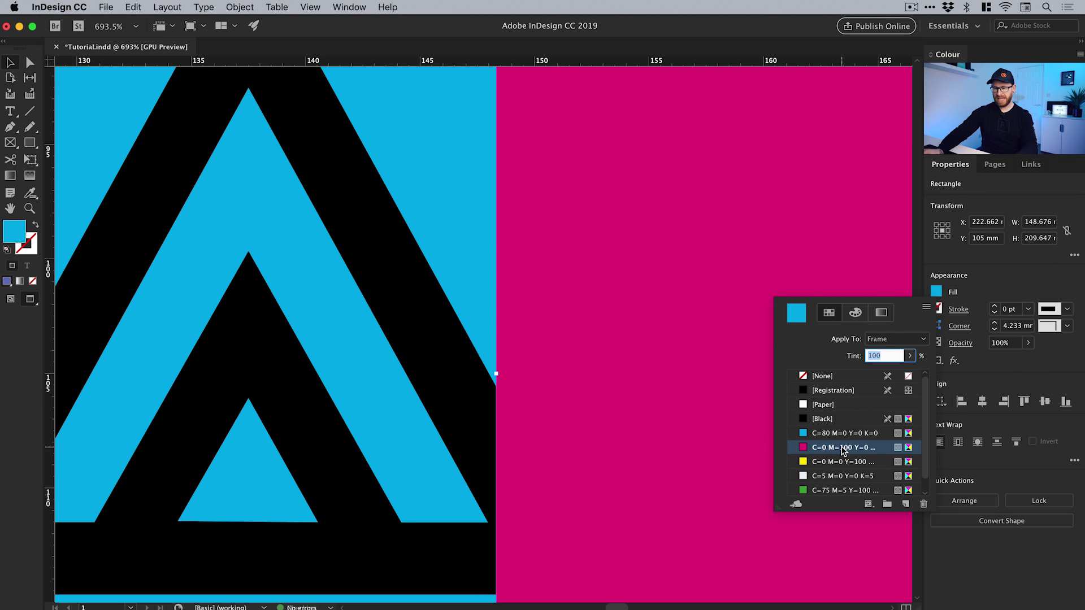
{"action": "left_click", "coordinate": [842, 476]}
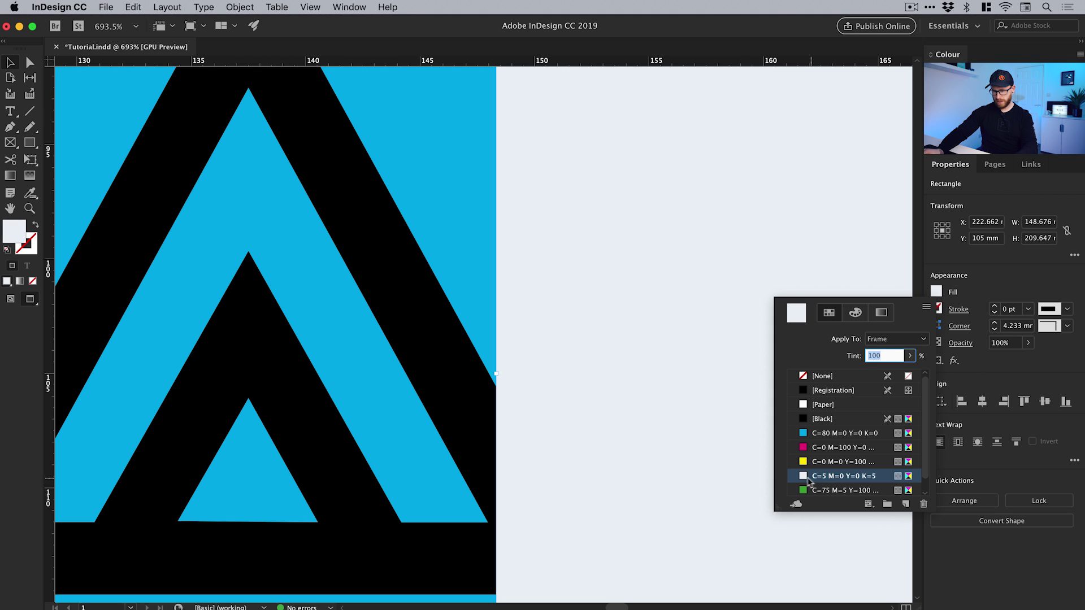
{"action": "double_click", "coordinate": [807, 478]}
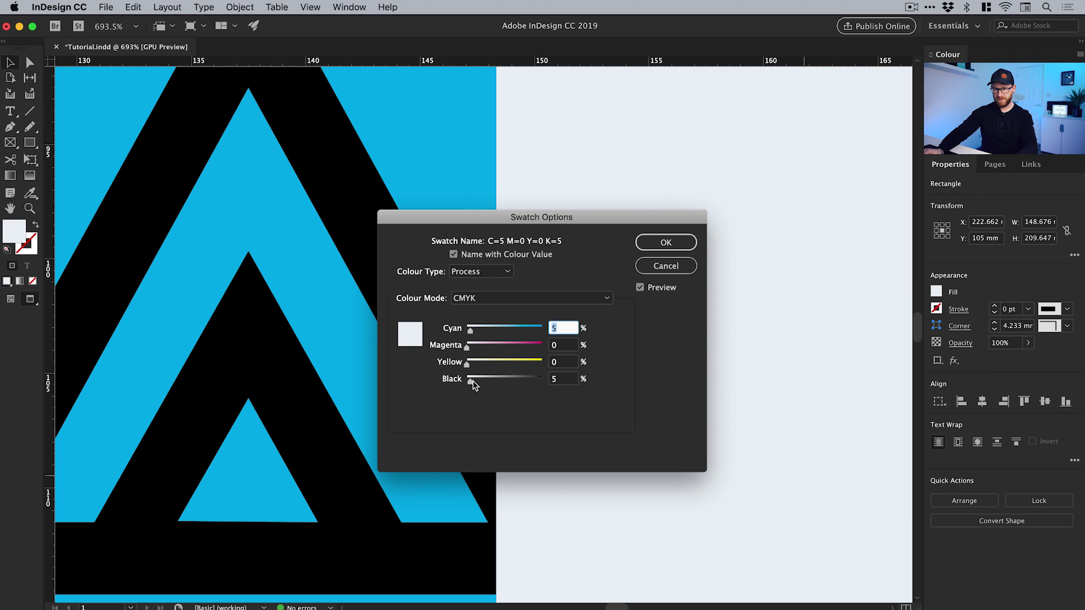
{"action": "left_click", "coordinate": [672, 245]}
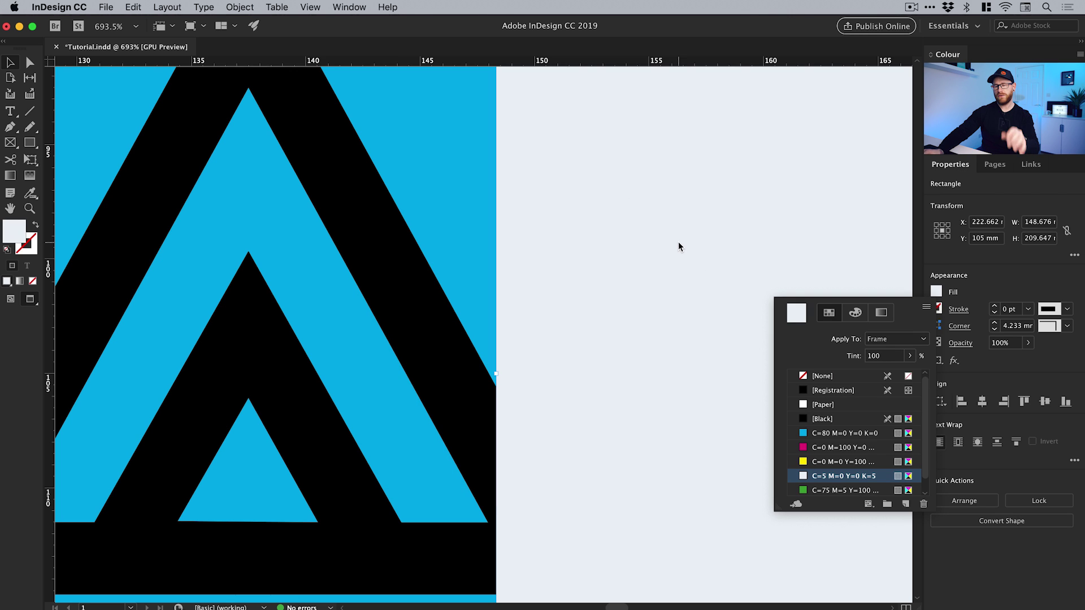
{"action": "key", "text": "super+0"}
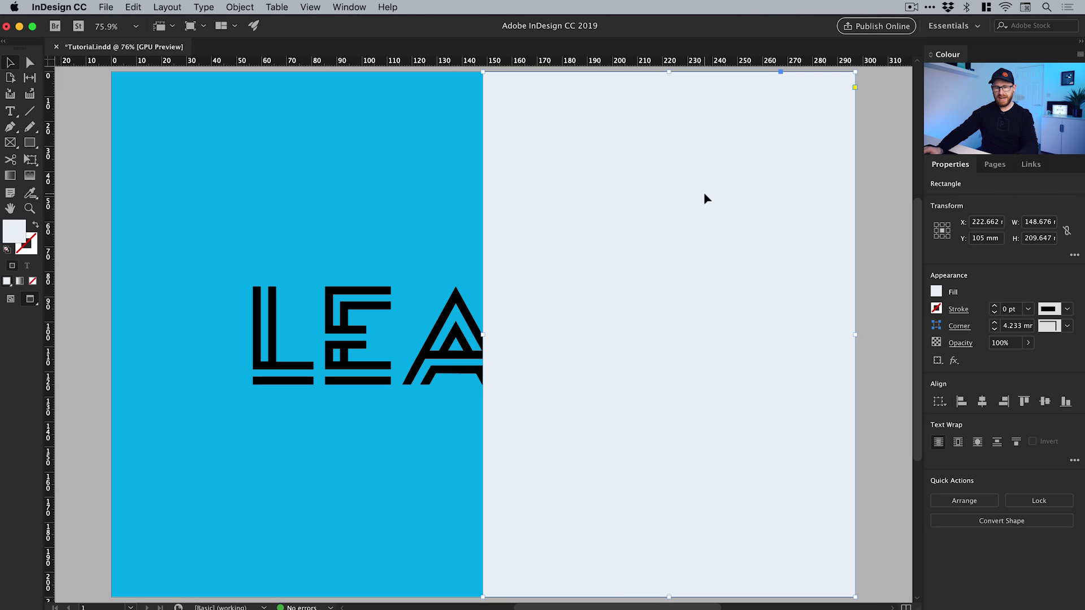
Send the pale right rectangle to the back and deselect everything
{"action": "left_click", "coordinate": [239, 6]}
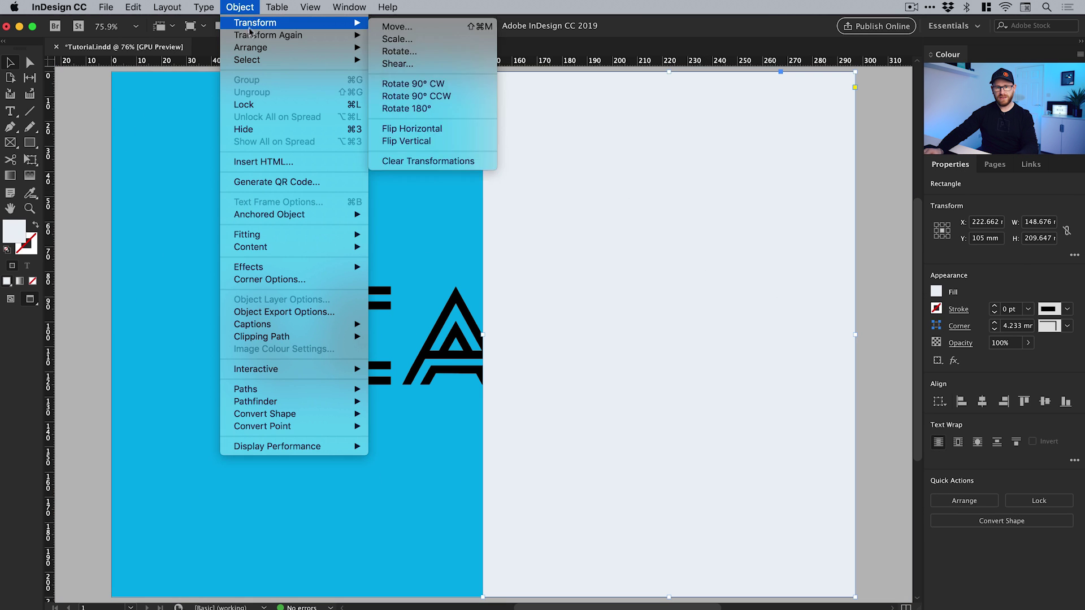
{"action": "mouse_move", "coordinate": [260, 52]}
{"action": "left_click", "coordinate": [405, 85]}
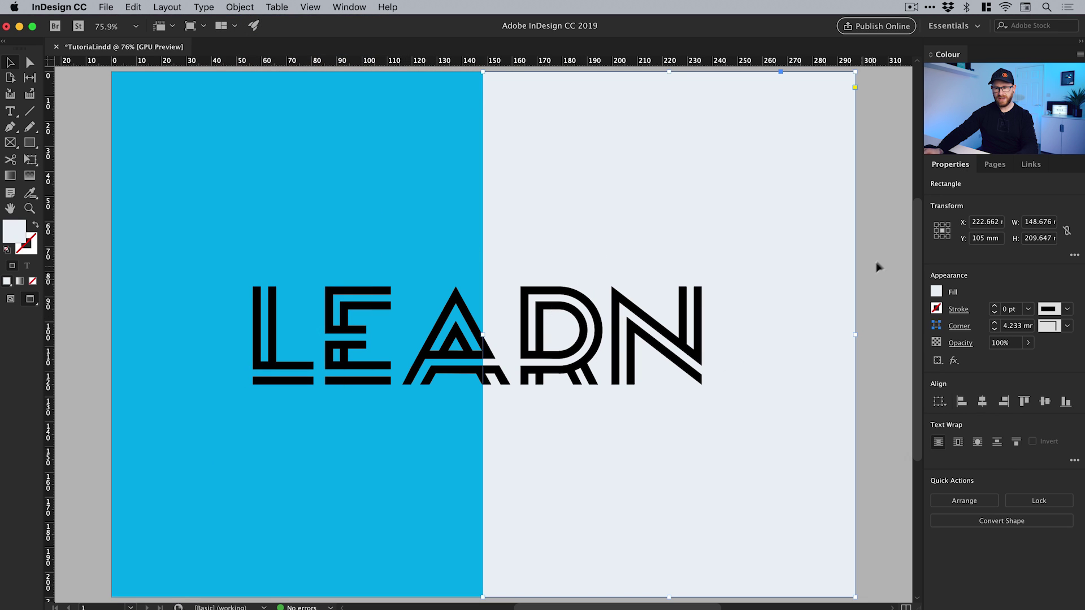
{"action": "left_click", "coordinate": [884, 259]}
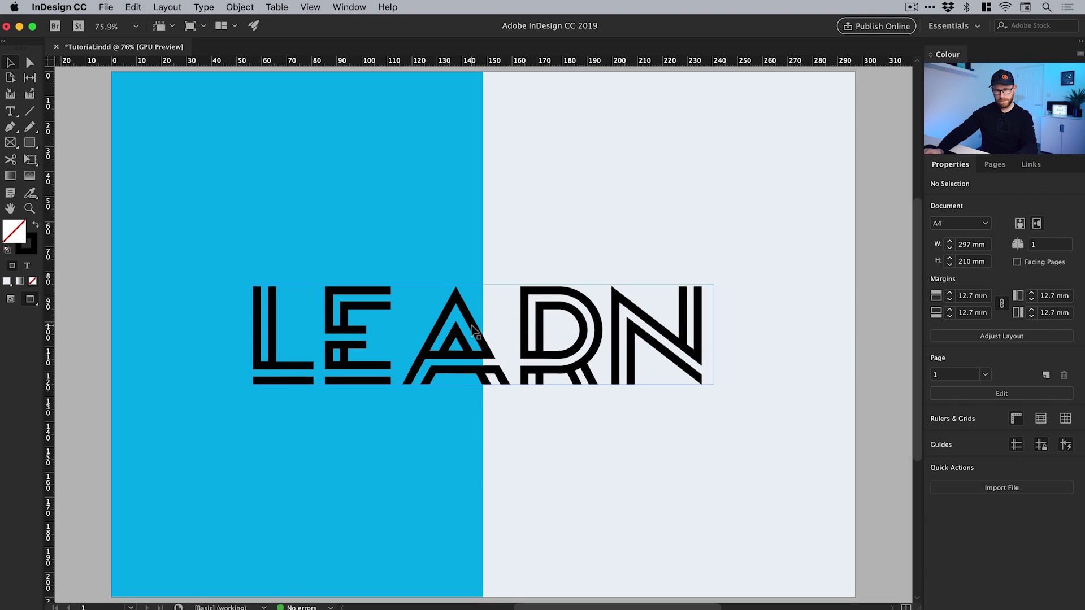
Nudge LEARN right to X 159.262 mm so the A's apex meets the divide
{"action": "left_click_drag", "start_coordinate": [474, 331], "coordinate": [498, 331]}
{"action": "key", "text": "z"}
{"action": "left_click", "coordinate": [493, 335]}
{"action": "left_click", "coordinate": [484, 339]}
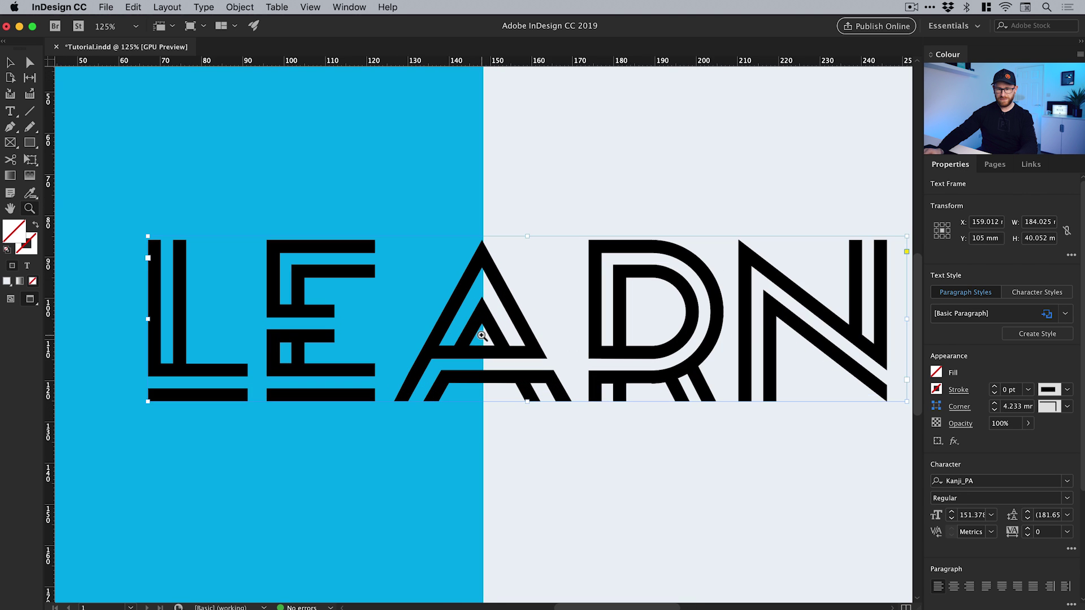
{"action": "left_click", "coordinate": [482, 335]}
{"action": "left_click", "coordinate": [491, 308]}
{"action": "left_click", "coordinate": [485, 303]}
{"action": "left_click", "coordinate": [482, 327]}
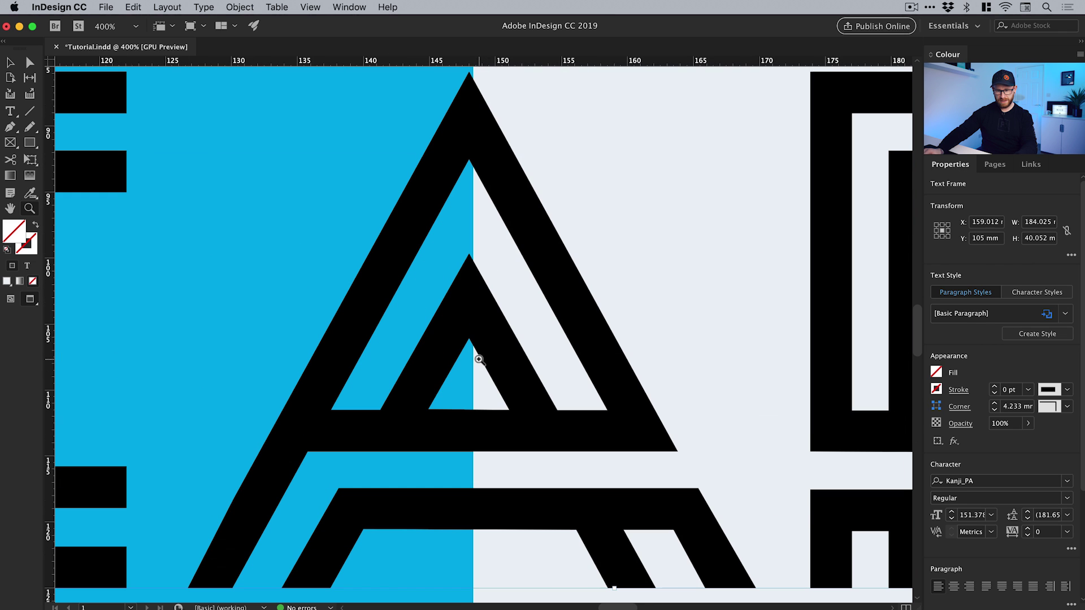
{"action": "key", "text": "v"}
{"action": "key", "text": "Right"}
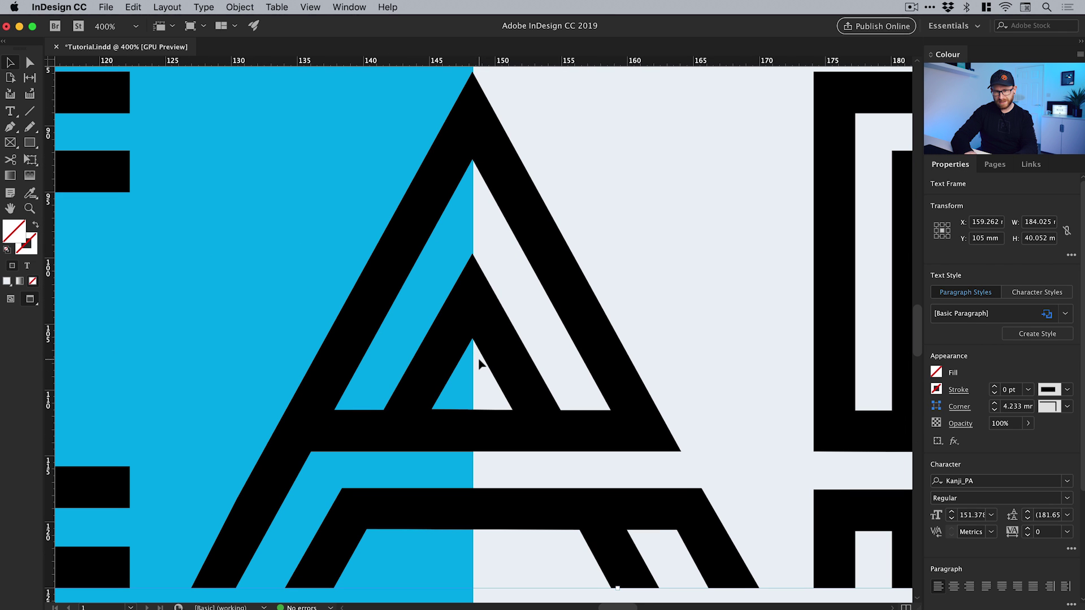
{"action": "scroll", "coordinate": [554, 271], "scroll_direction": "up", "scroll_amount": 5}
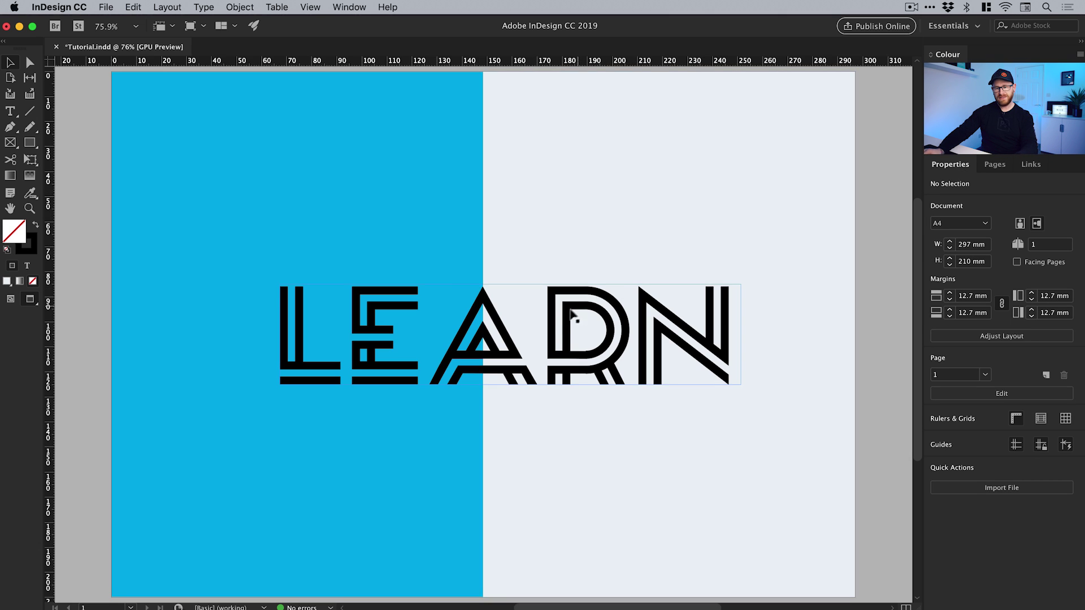
Convert the LEARN frame into a 179.165 × 39.304 mm compound path via Type > Create Outlines
{"action": "left_click", "coordinate": [551, 323]}
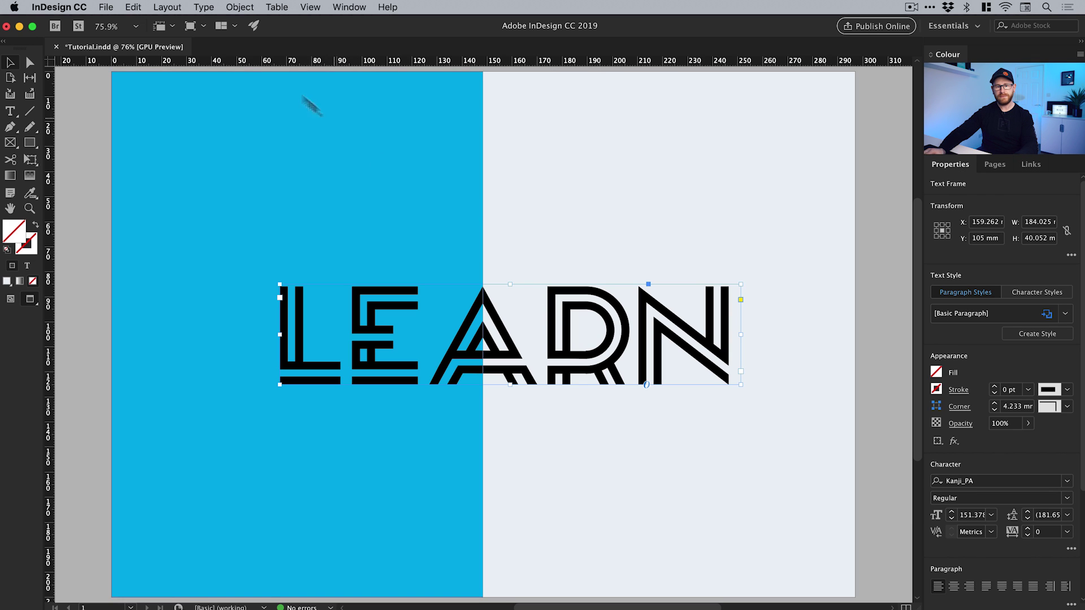
{"action": "left_click", "coordinate": [204, 6]}
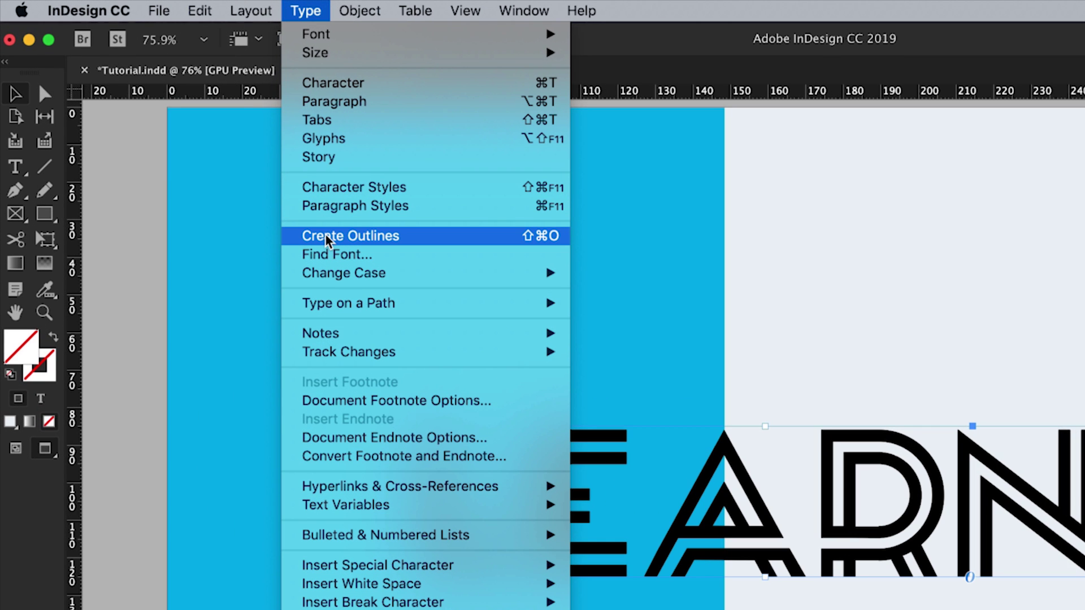
{"action": "left_click", "coordinate": [326, 236]}
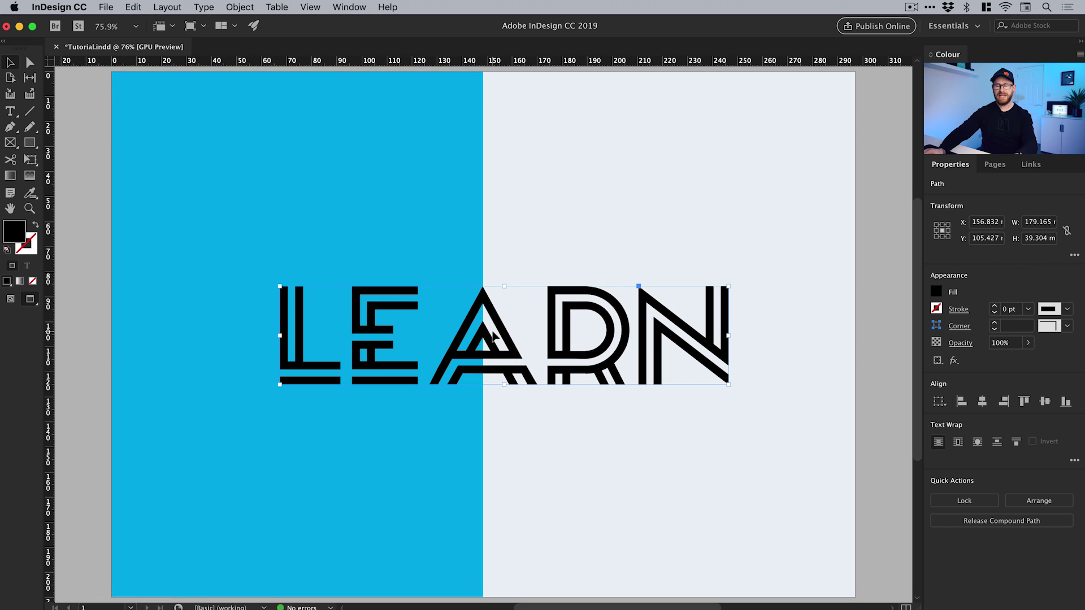
Select the LEARN outlines with the left rectangle and apply Pathfinder > Exclude Overlap
{"action": "left_click", "coordinate": [293, 187], "text": "shift"}
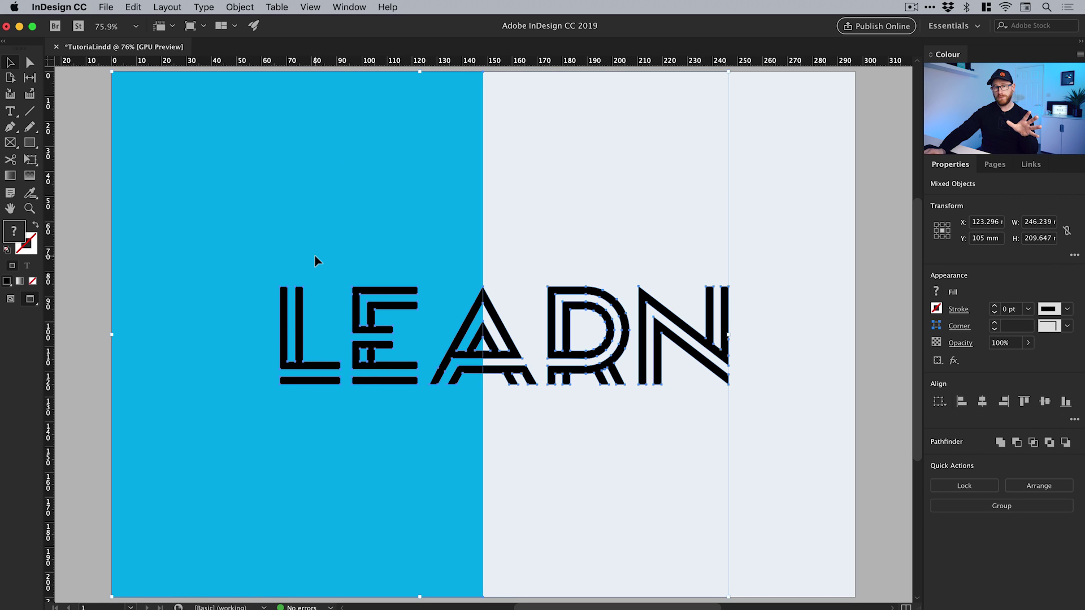
{"action": "left_click", "coordinate": [240, 6]}
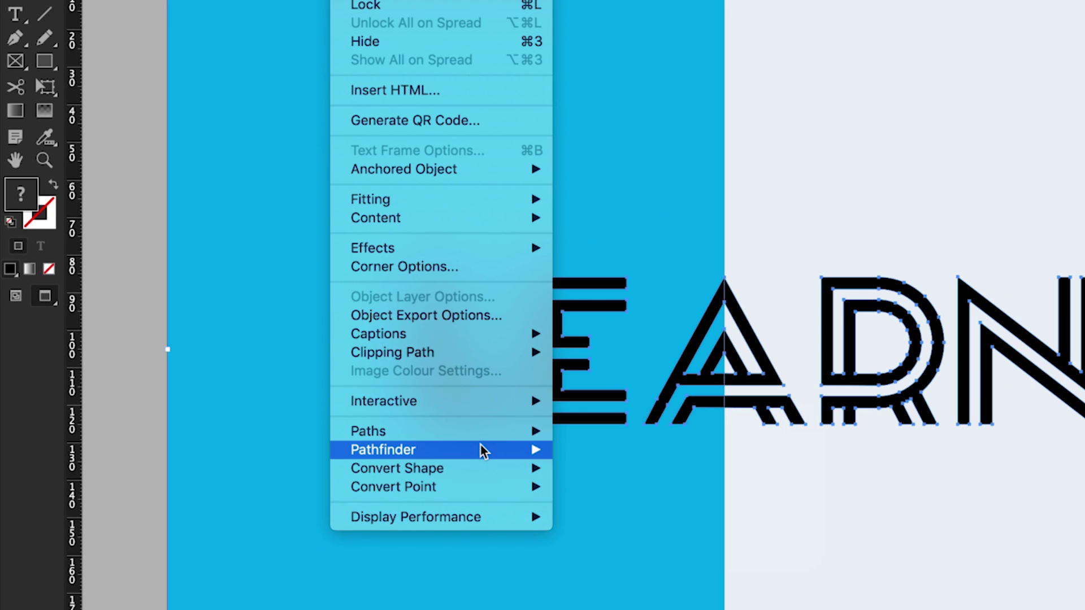
{"action": "mouse_move", "coordinate": [321, 402]}
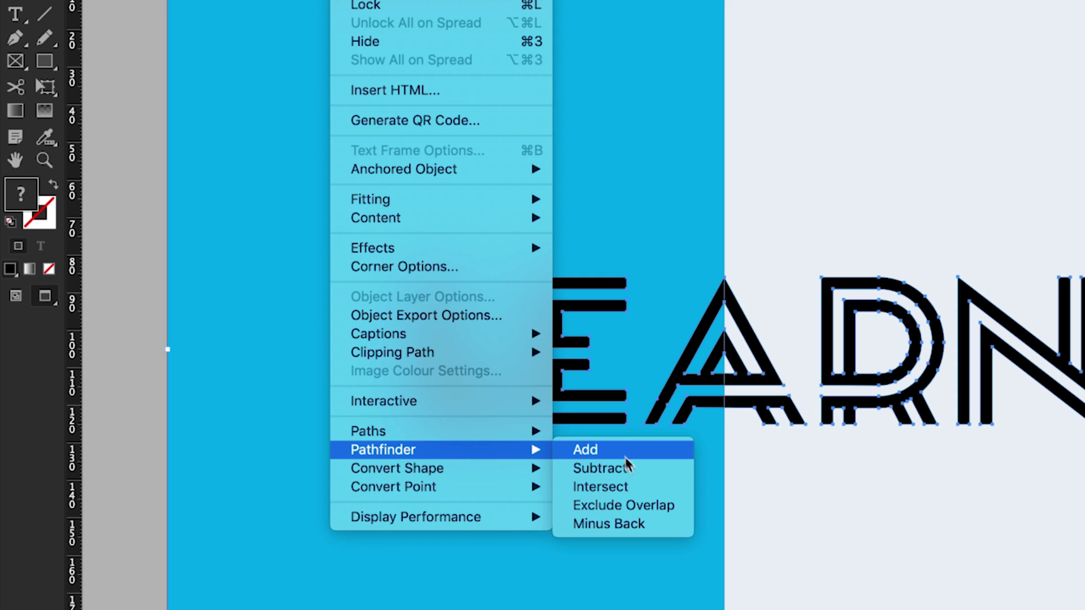
{"action": "left_click", "coordinate": [633, 508]}
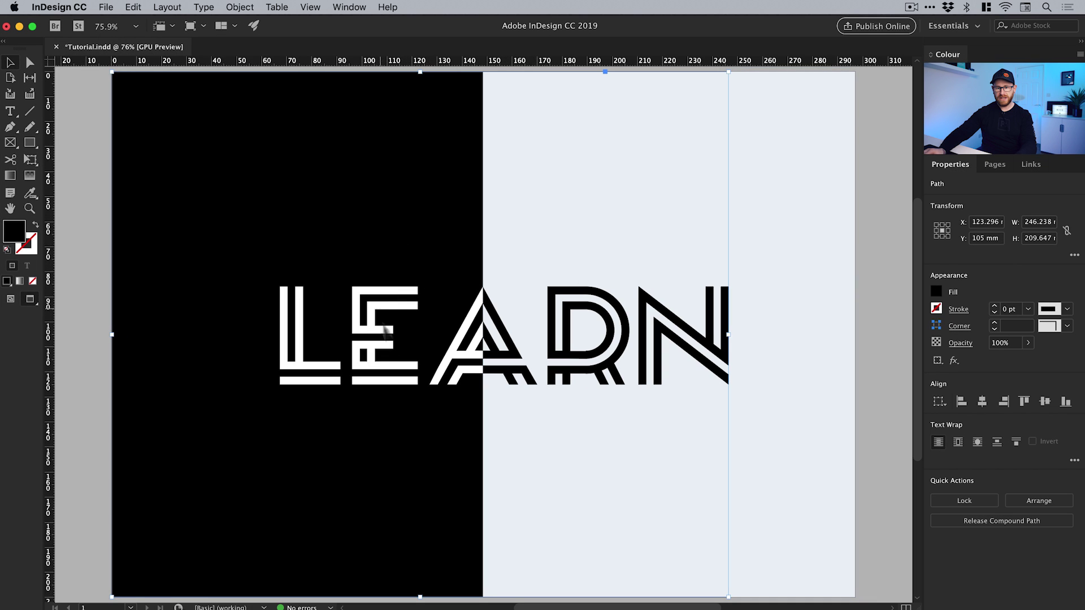
Try a cyan fill on the merged shape, then set it back to Black
{"action": "left_click", "coordinate": [936, 292]}
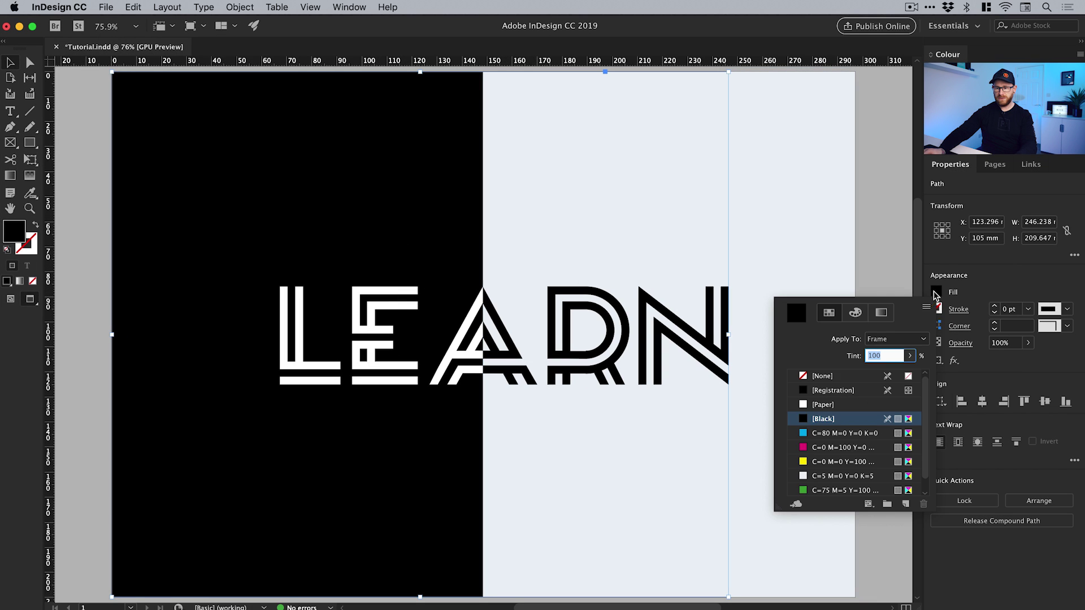
{"action": "left_click", "coordinate": [819, 434]}
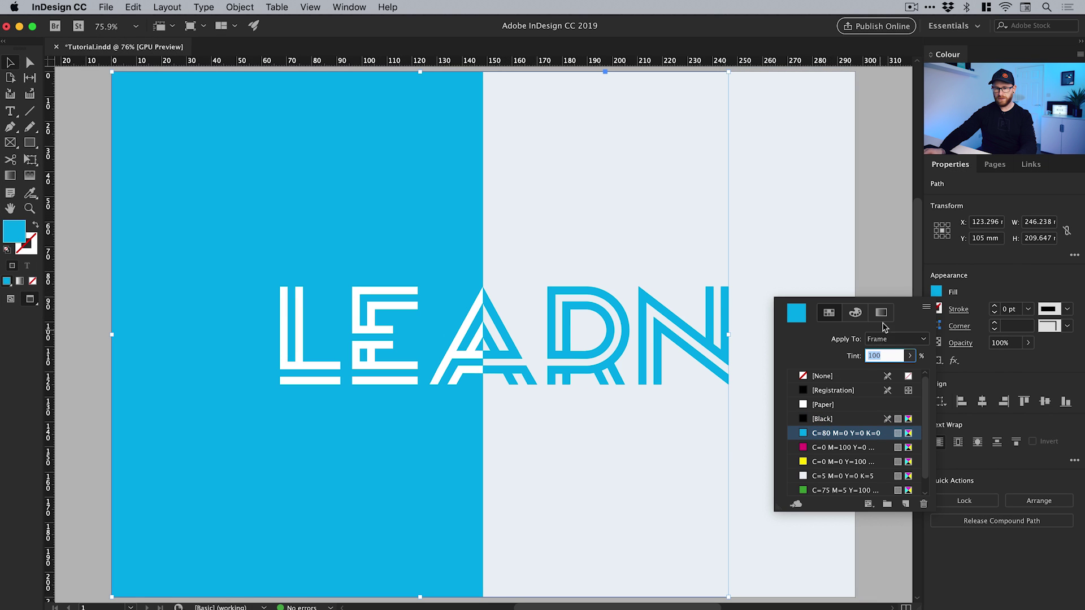
{"action": "left_click", "coordinate": [825, 419]}
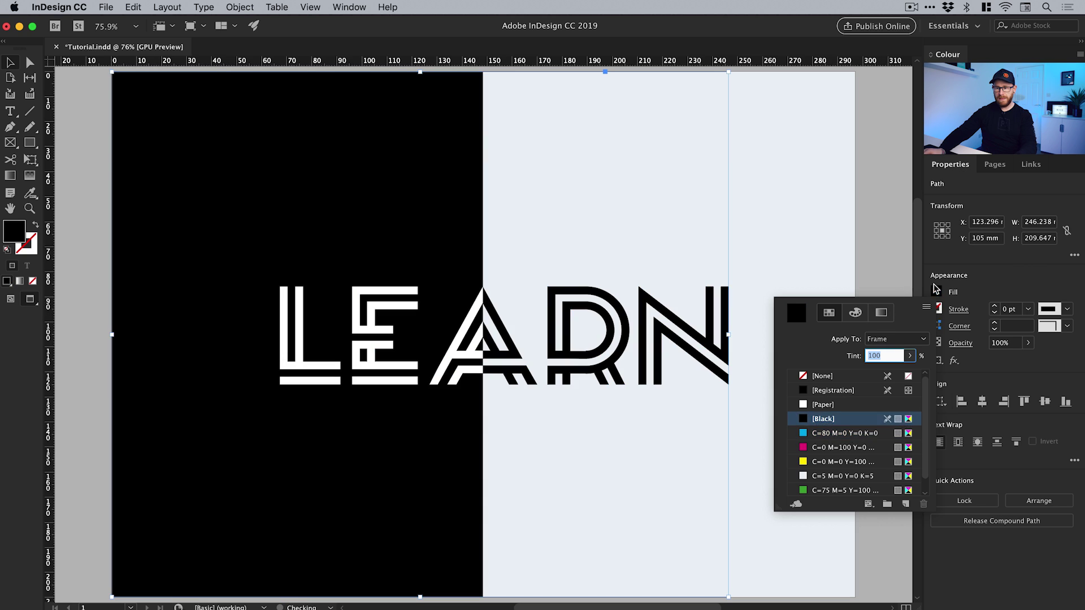
Reselect the black merged shape and bring up the File menu
{"action": "left_click", "coordinate": [887, 267]}
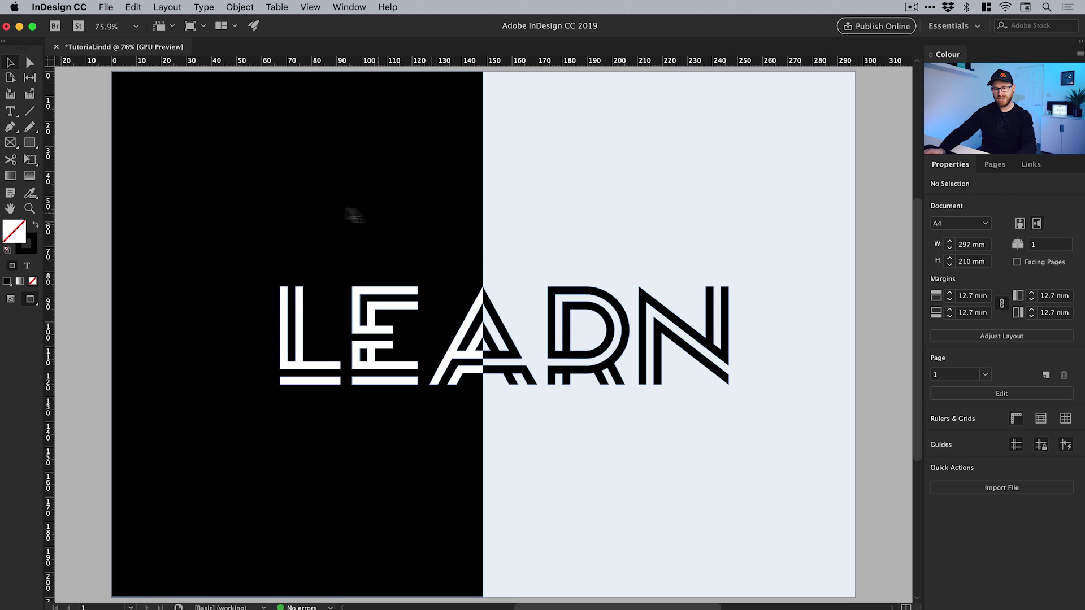
{"action": "left_click", "coordinate": [295, 186]}
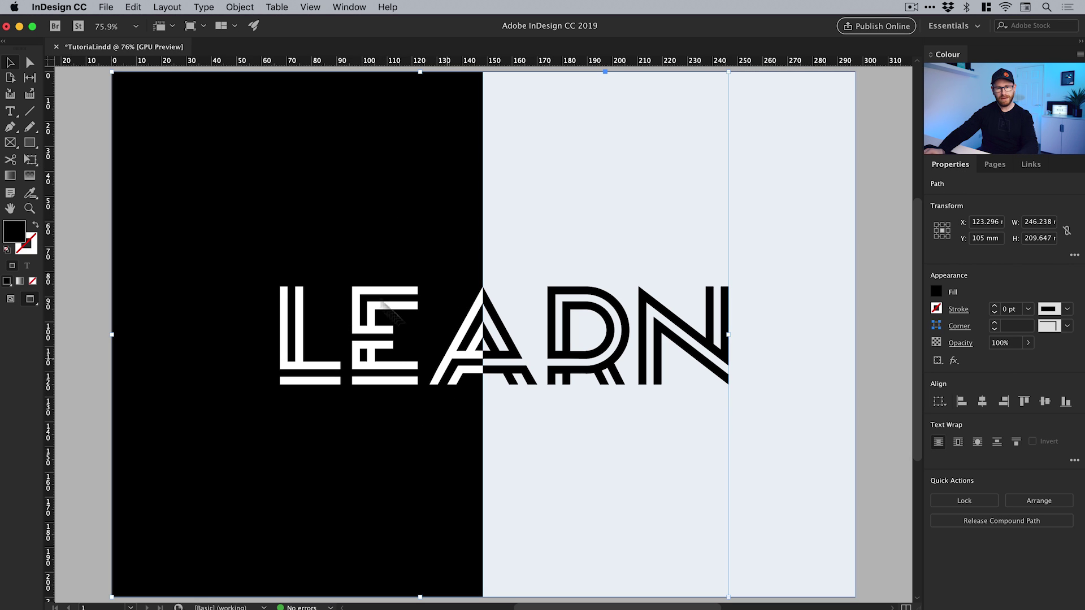
{"action": "left_click", "coordinate": [112, 5]}
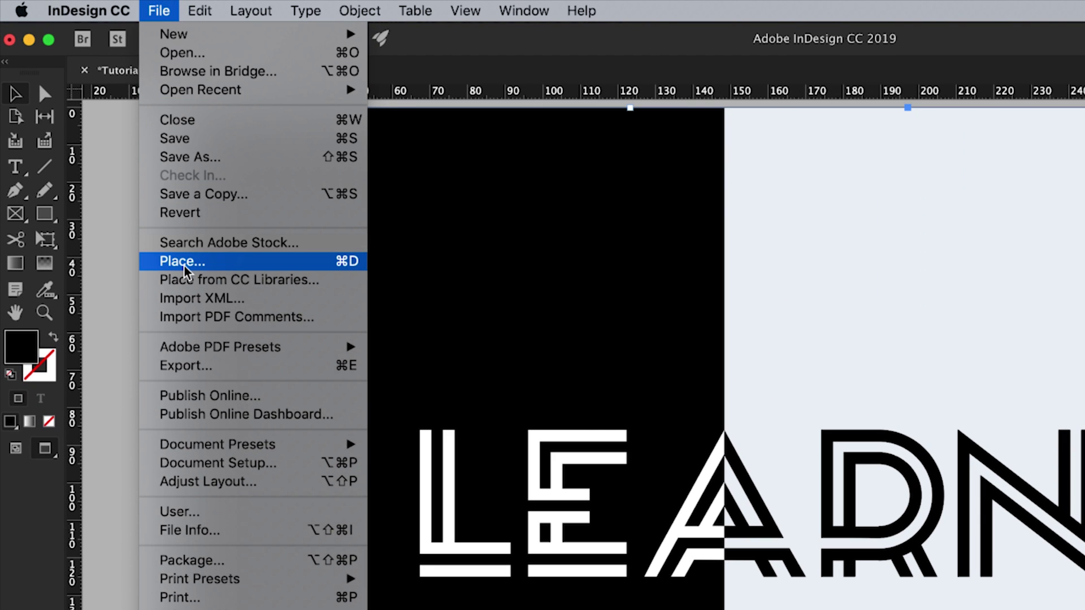
Place the AdobeStock_77954528.jpeg mountain photo into the merged shape, replacing the selected item
{"action": "left_click", "coordinate": [185, 268]}
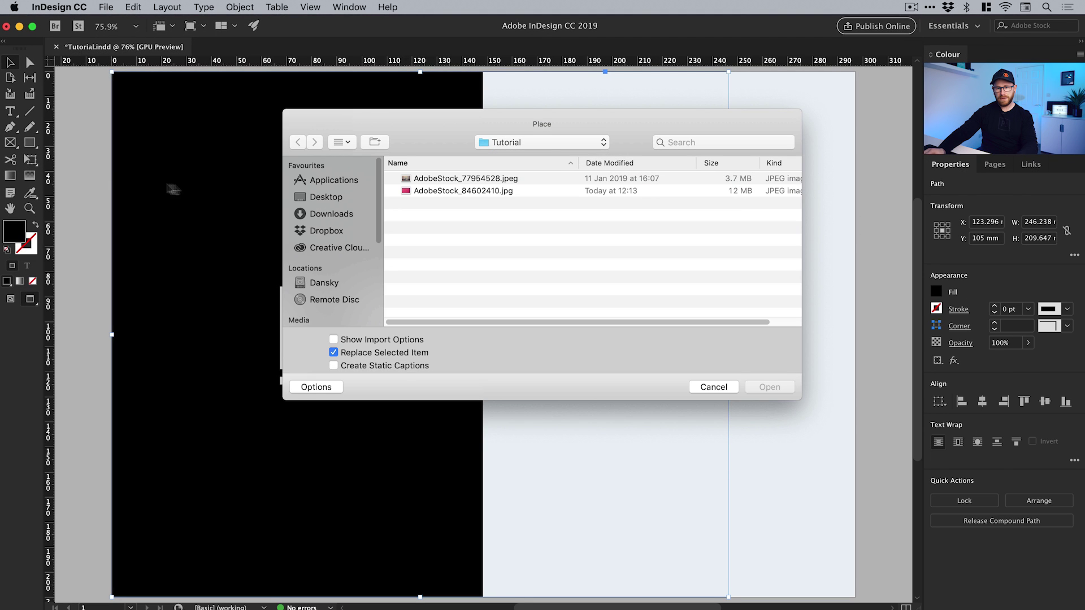
{"action": "left_click", "coordinate": [468, 179]}
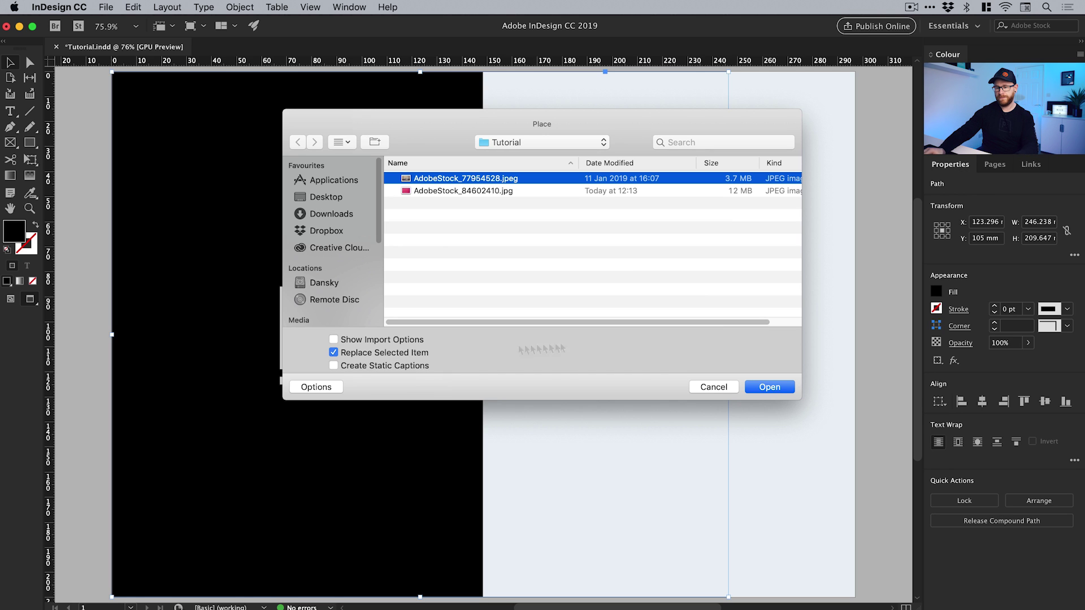
{"action": "left_click", "coordinate": [770, 388]}
{"action": "left_click", "coordinate": [872, 285]}
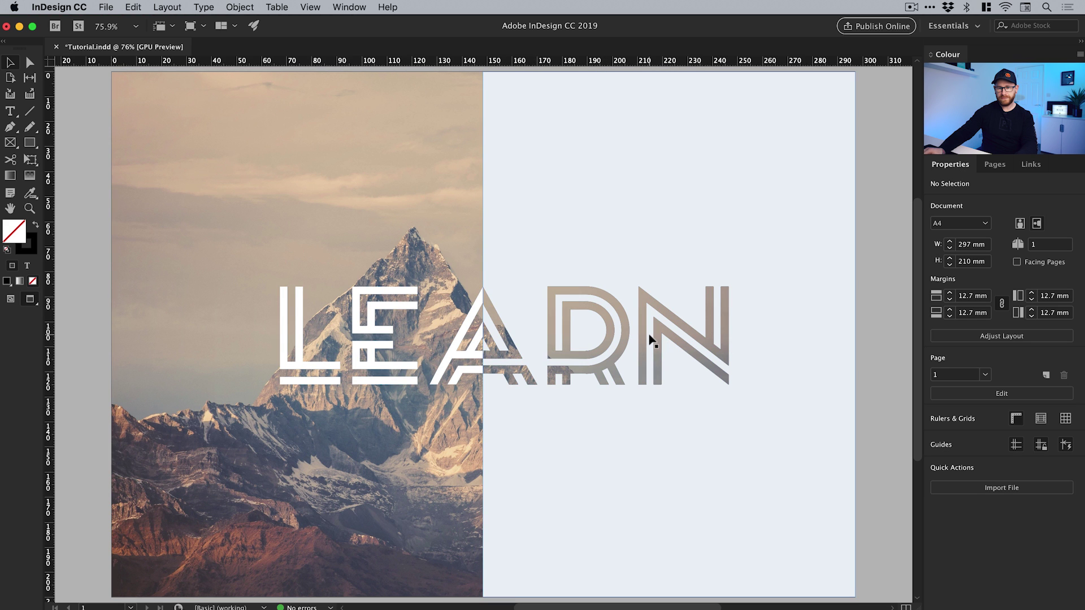
Select the mountain photo inside its frame and shift it within the merged shape
{"action": "left_click_drag", "start_coordinate": [334, 213], "coordinate": [314, 250]}
{"action": "key", "text": "super+z"}
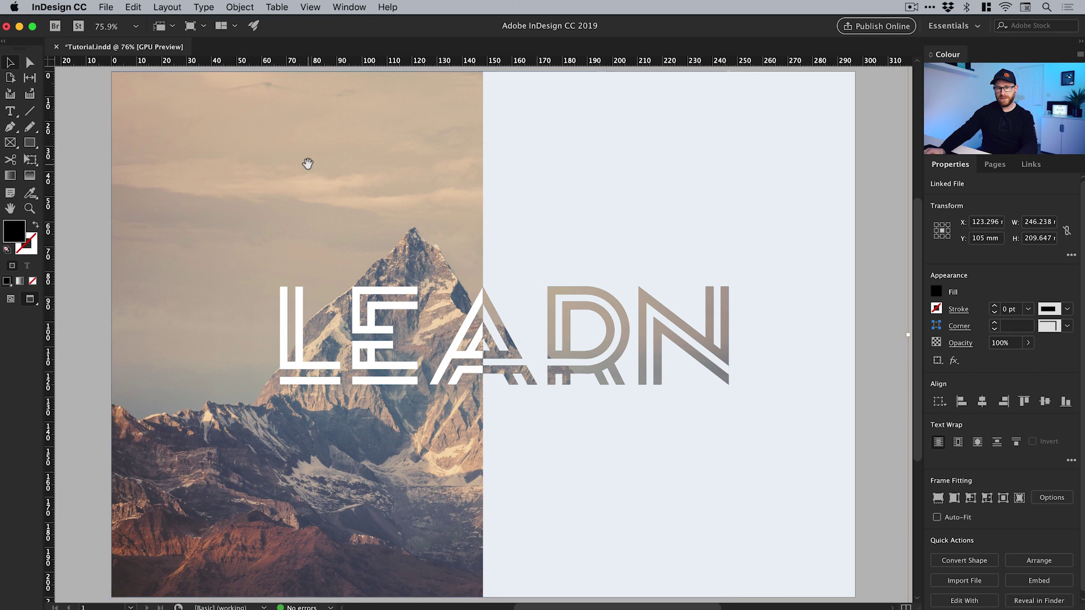
{"action": "double_click", "coordinate": [306, 162]}
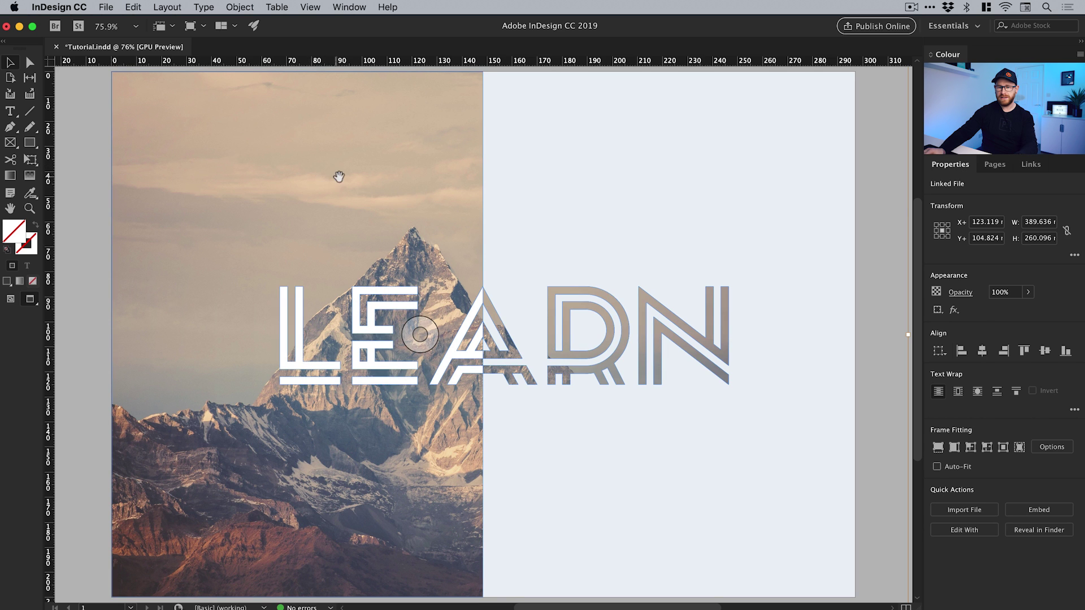
{"action": "left_click_drag", "start_coordinate": [337, 174], "coordinate": [255, 232]}
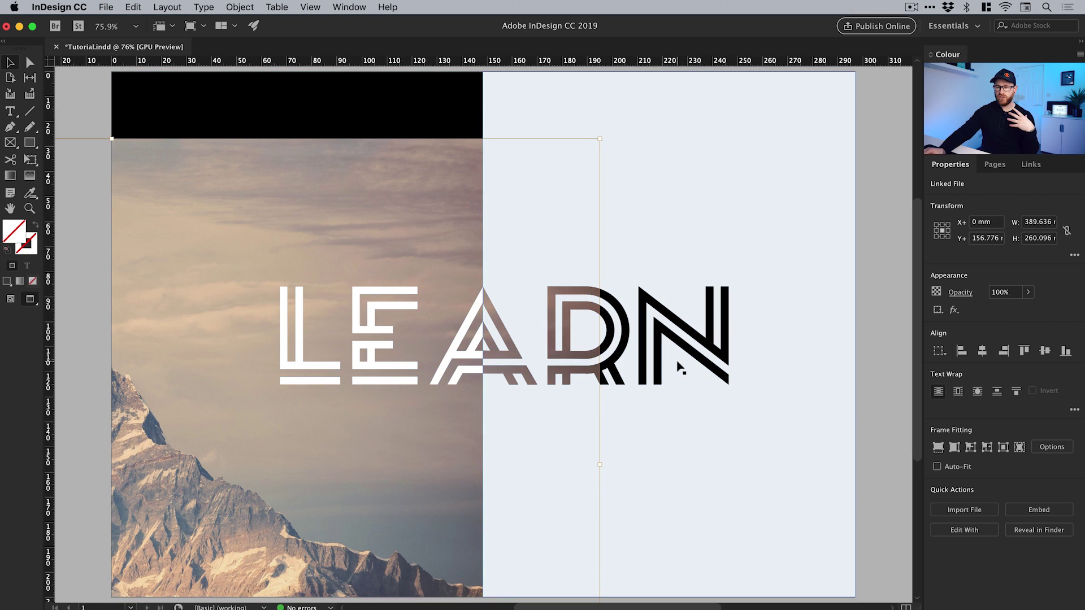
{"action": "left_click_drag", "start_coordinate": [259, 225], "coordinate": [374, 171]}
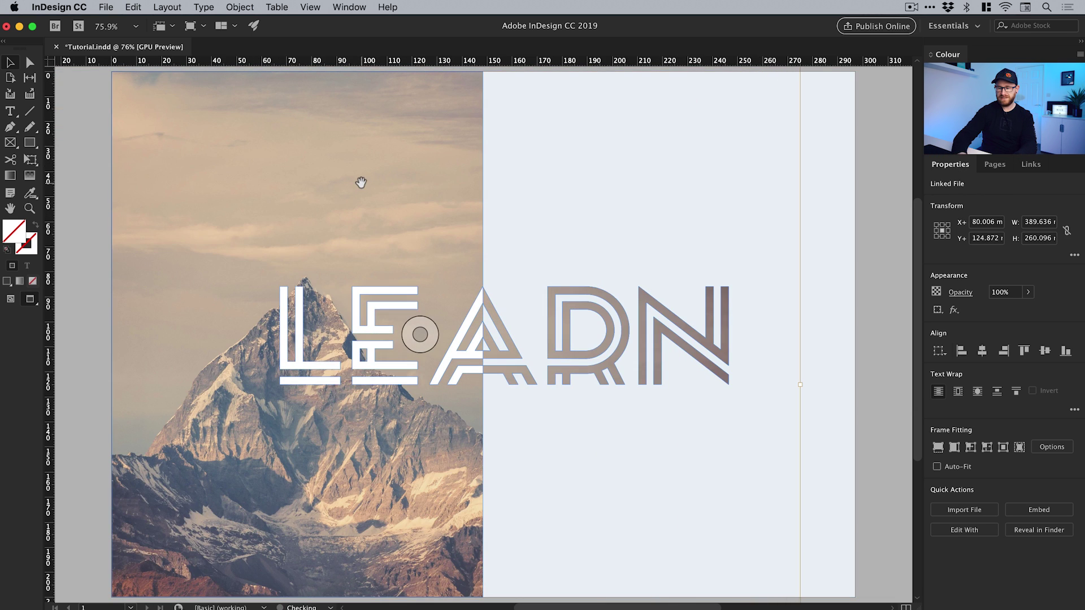
{"action": "key", "text": "Delete"}
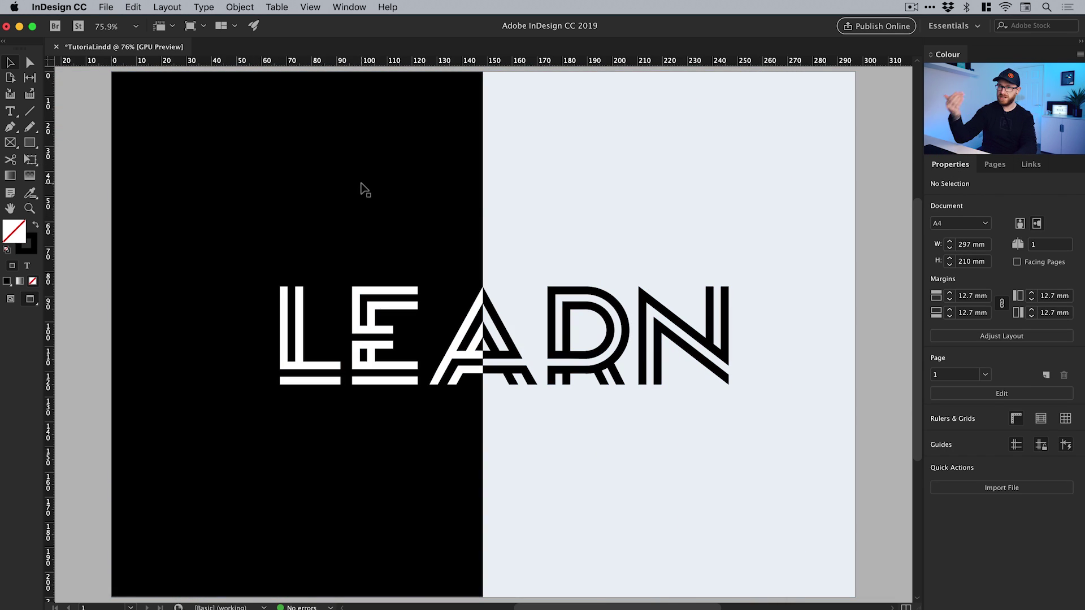
{"action": "key", "text": "super+z"}
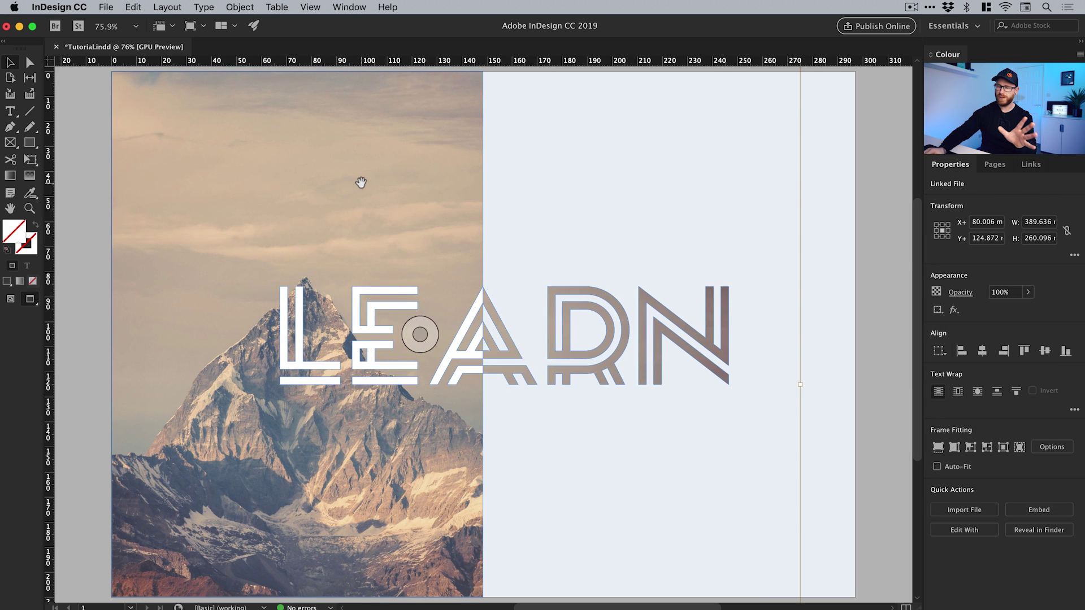
Scale the photo down to 338 × 225.627 mm with its peak behind LEARN's left letters
{"action": "left_click_drag", "start_coordinate": [360, 182], "coordinate": [350, 215]}
{"action": "left_click_drag", "start_coordinate": [780, 136], "coordinate": [650, 234]}
{"action": "left_click_drag", "start_coordinate": [356, 245], "coordinate": [434, 82]}
{"action": "left_click_drag", "start_coordinate": [376, 137], "coordinate": [358, 154]}
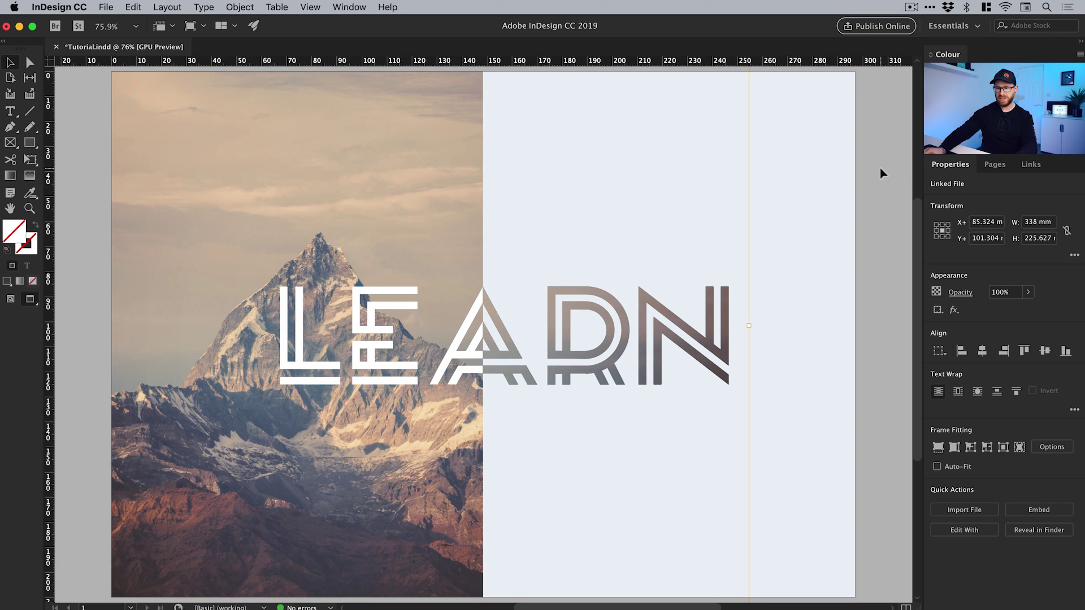
Replace the mountain photo in the merged shape with the pink texture AdobeStock_84602410.jpg
{"action": "left_click", "coordinate": [883, 173]}
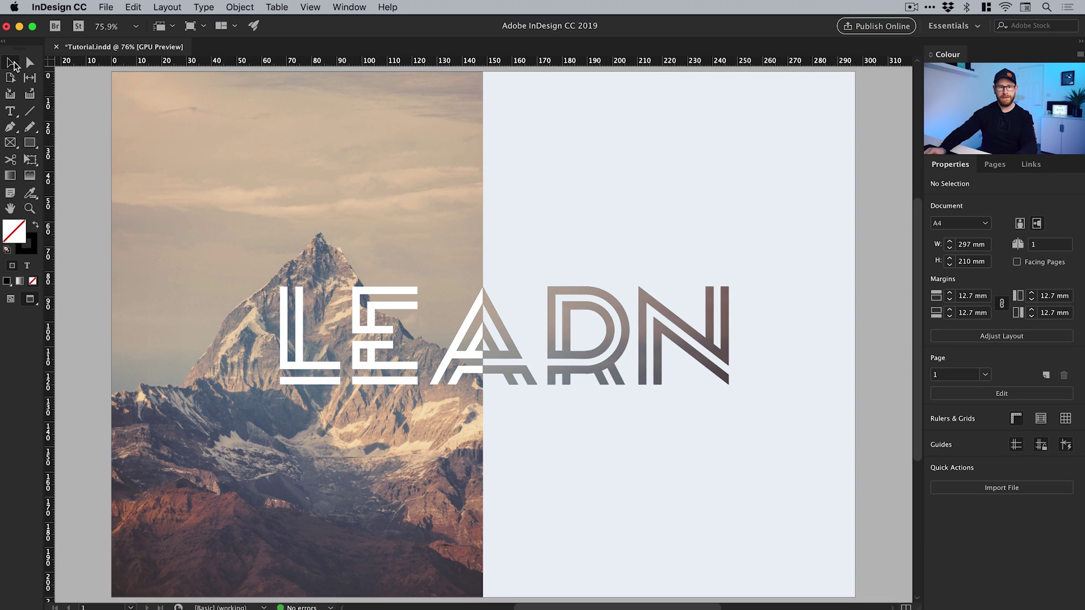
{"action": "left_click", "coordinate": [290, 168]}
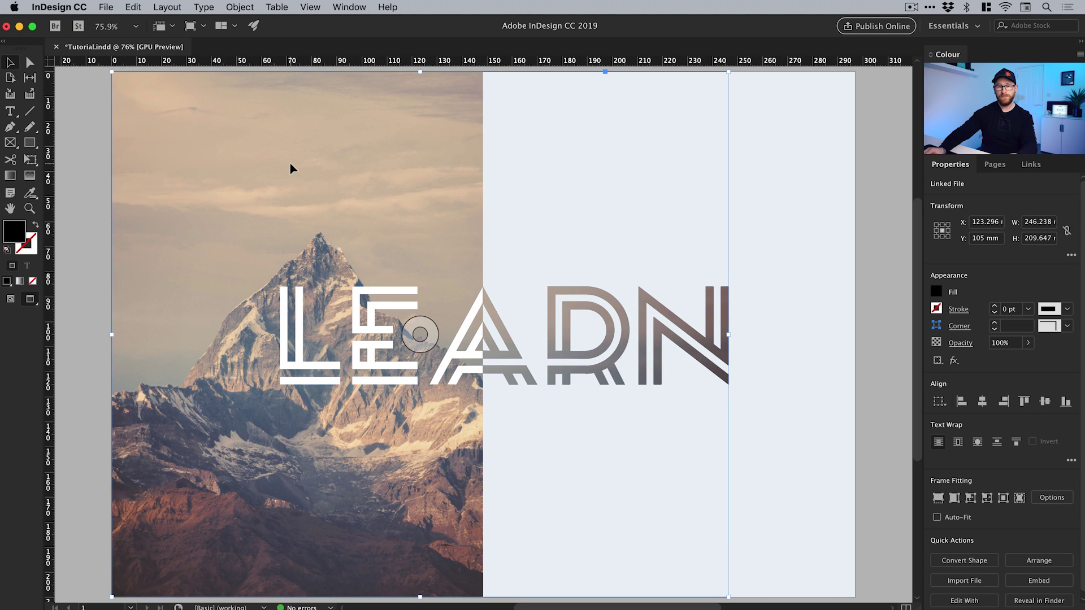
{"action": "left_click", "coordinate": [105, 7]}
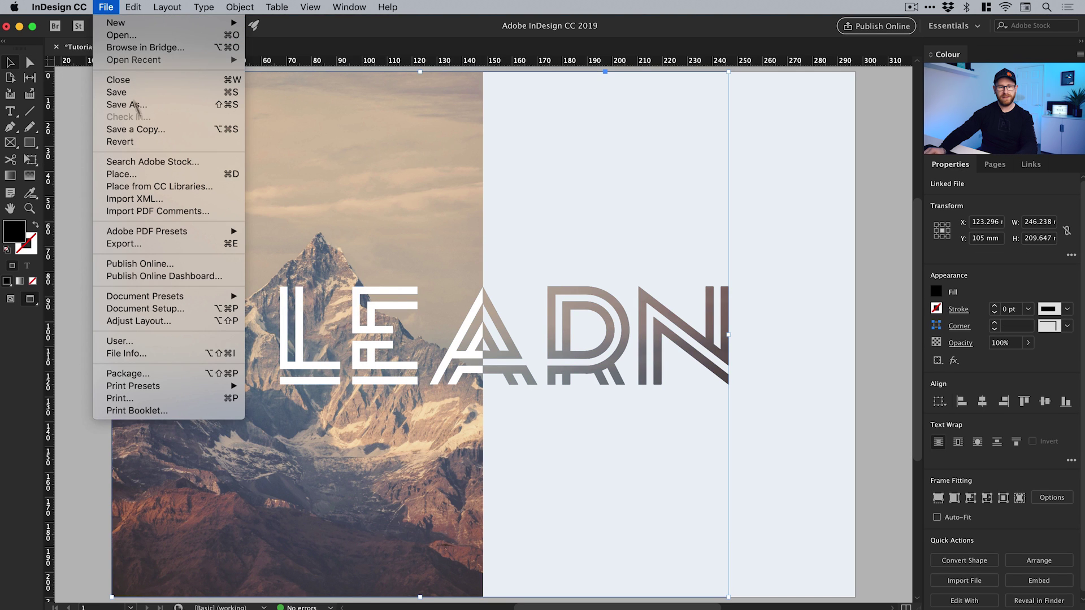
{"action": "left_click", "coordinate": [157, 175]}
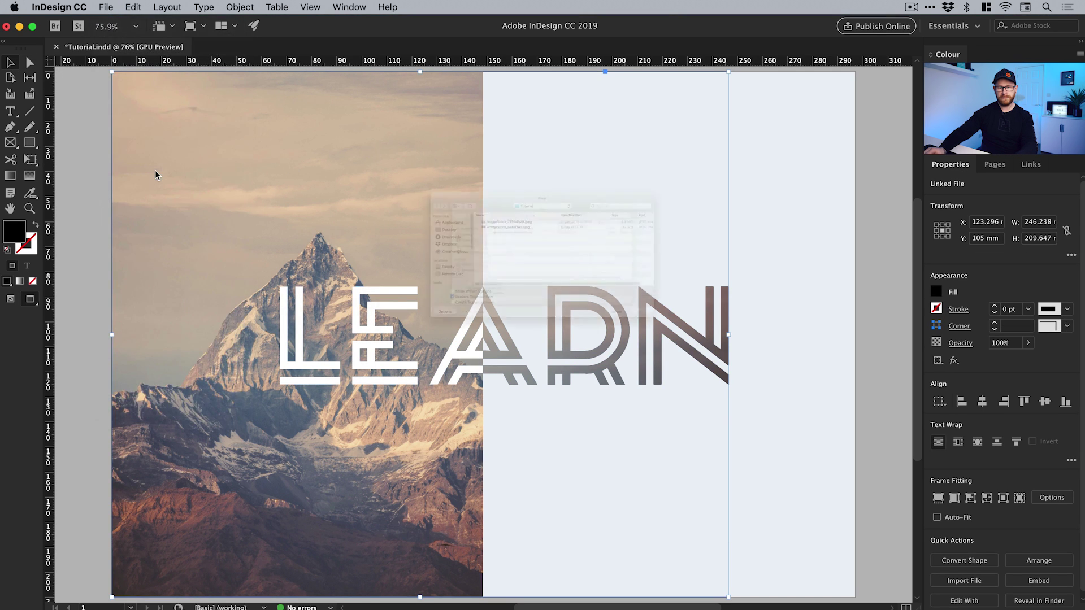
{"action": "double_click", "coordinate": [449, 192]}
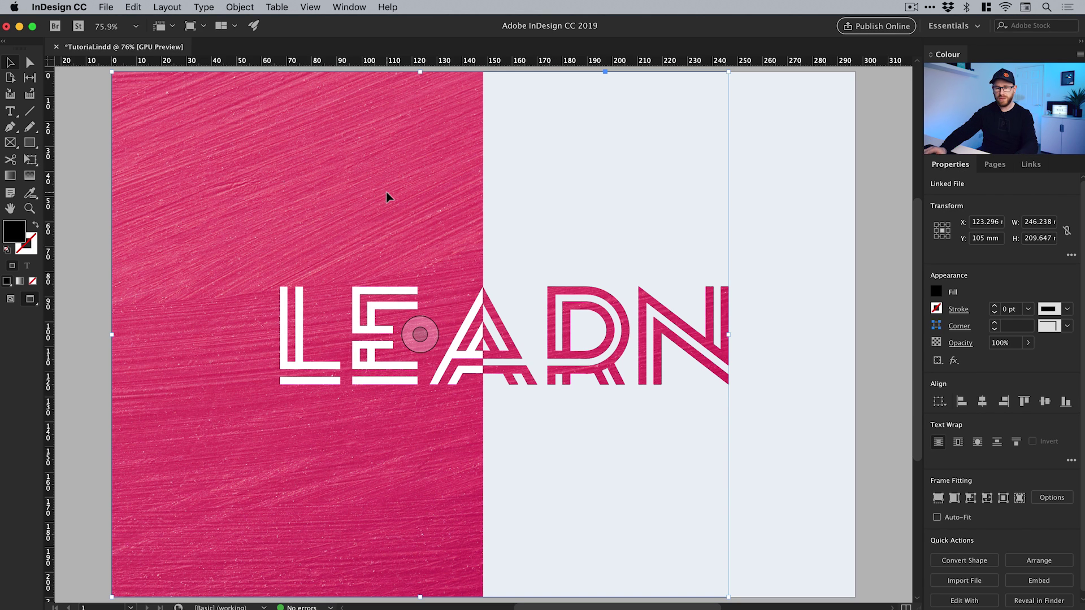
{"action": "left_click", "coordinate": [795, 164]}
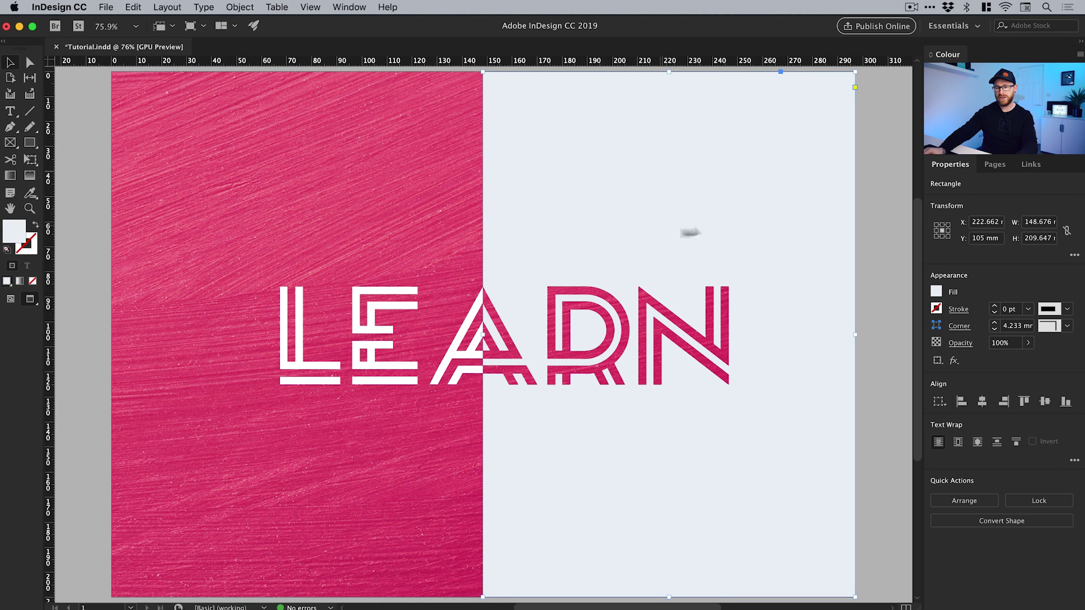
{"action": "left_click", "coordinate": [937, 291]}
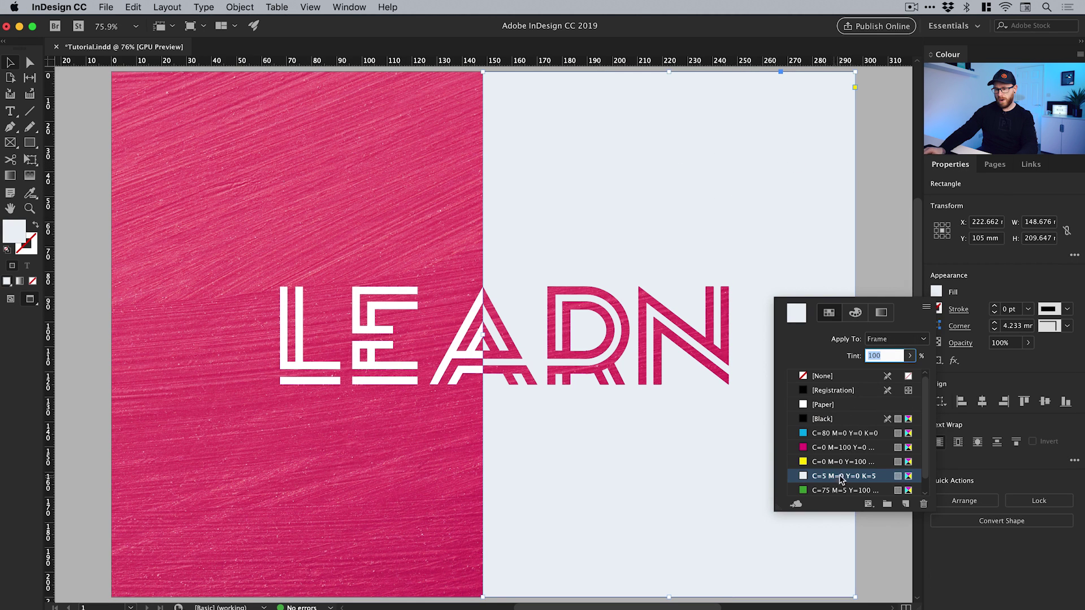
{"action": "left_click", "coordinate": [836, 423]}
{"action": "left_click", "coordinate": [884, 244]}
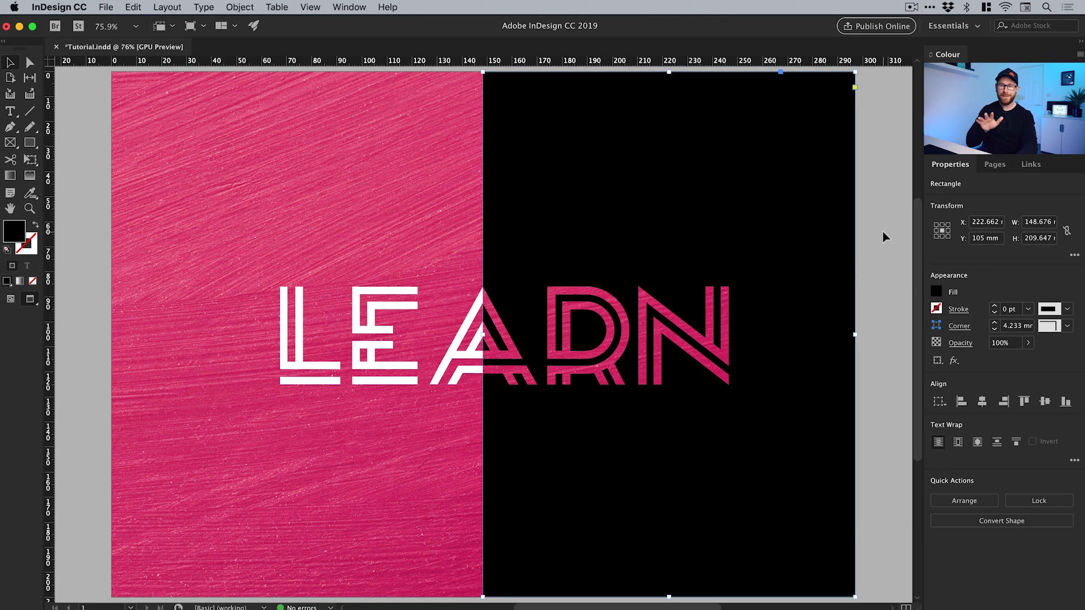
{"action": "key", "text": "super+z"}
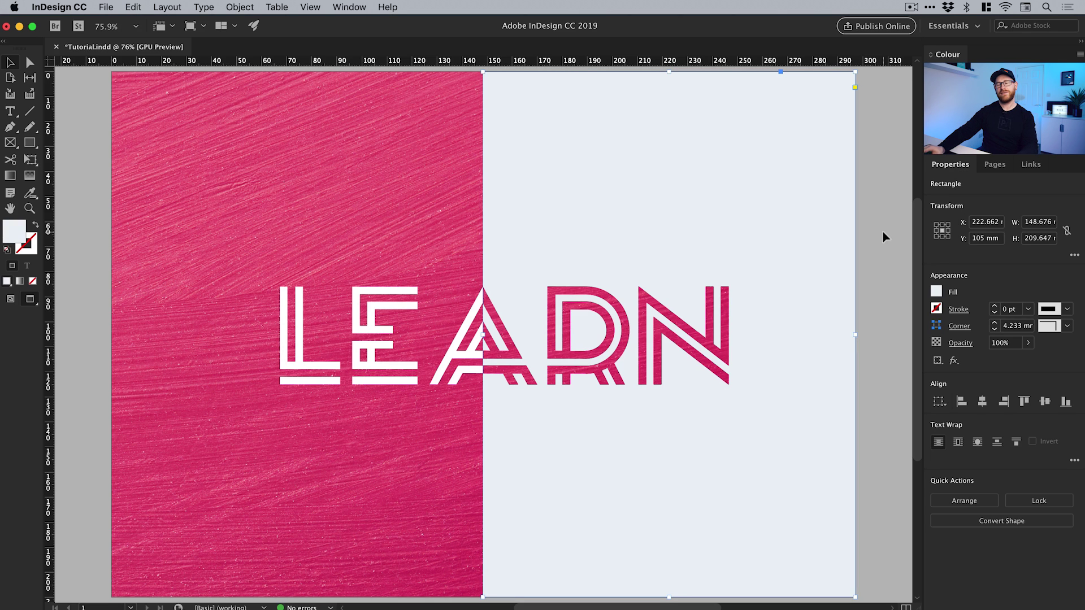